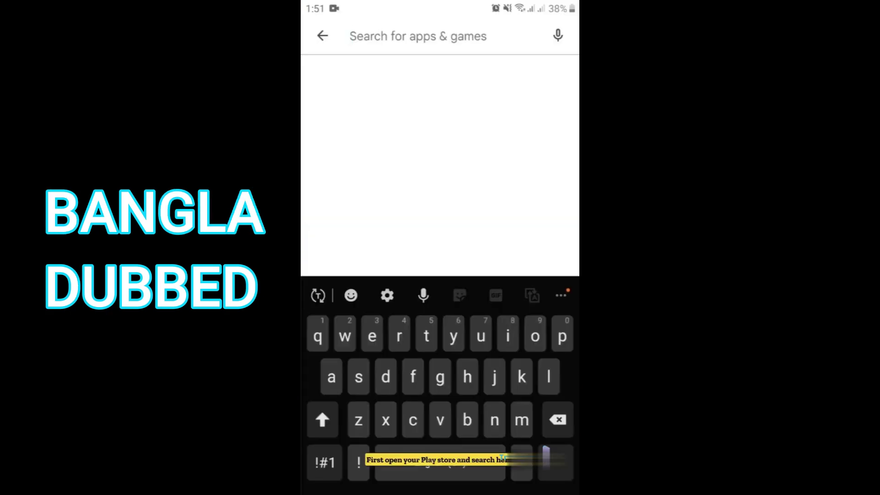
pyautogui.write('pre')
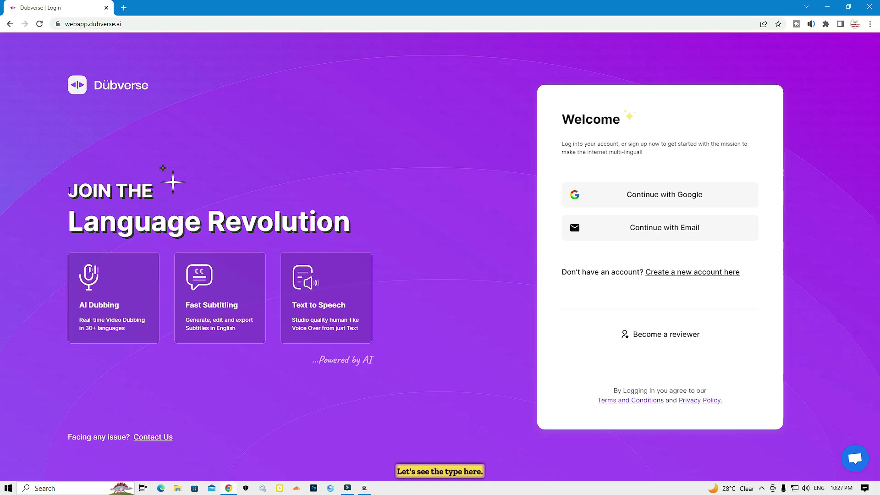
# Examine the login page's headline and its AI Dubbing and Fast Subtitling feature descriptions.
pyautogui.moveTo(70, 190); pyautogui.dragTo(369, 238)
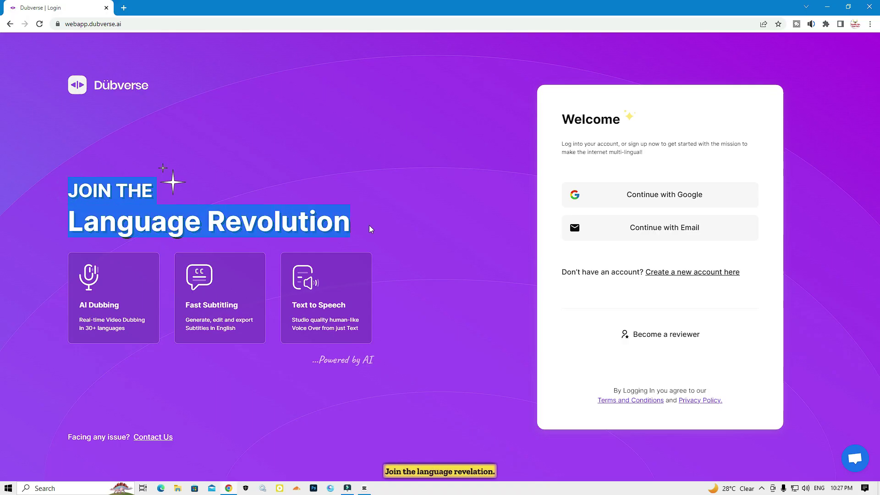
pyautogui.click(113, 352)
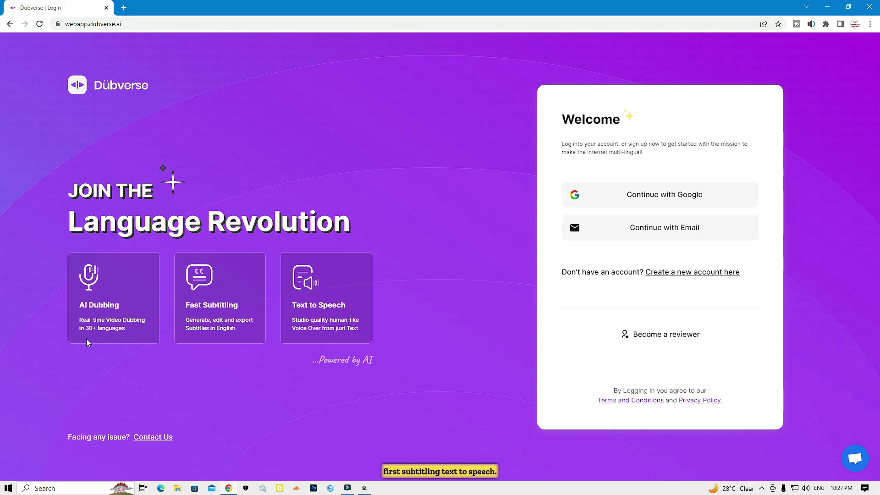
pyautogui.moveTo(131, 330); pyautogui.dragTo(77, 324)
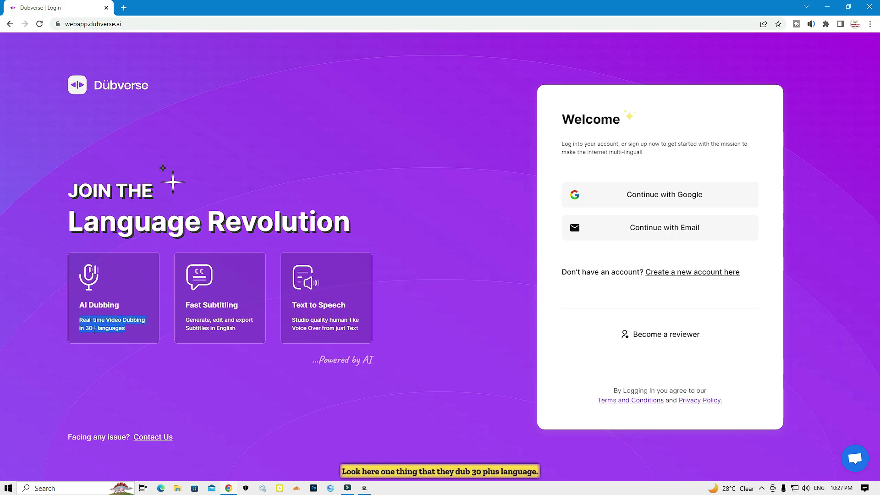
pyautogui.moveTo(72, 312); pyautogui.dragTo(131, 330)
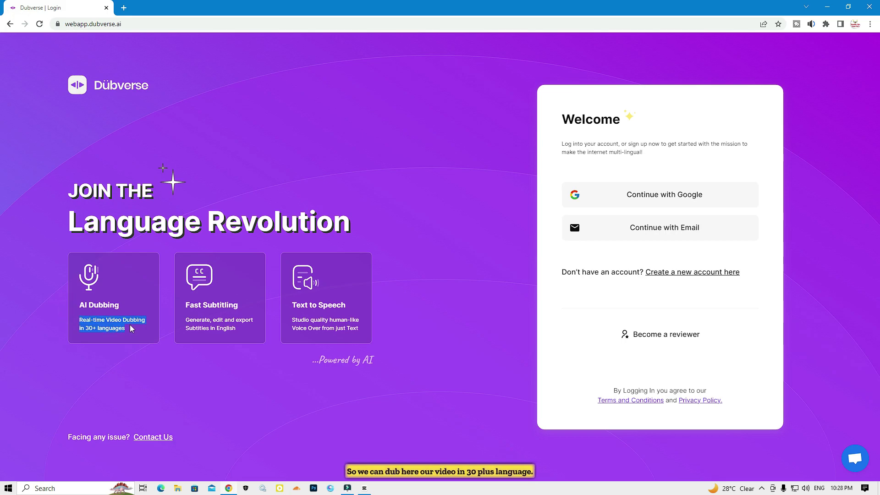
pyautogui.click(168, 346)
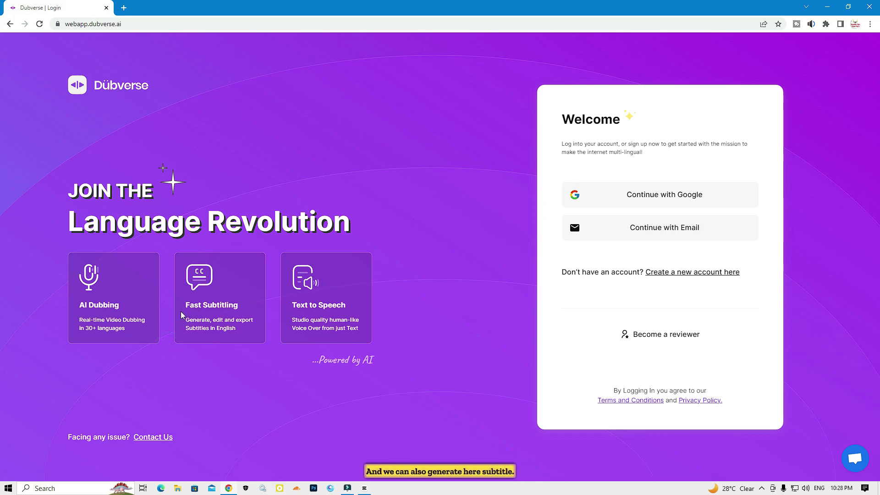
pyautogui.moveTo(185, 323); pyautogui.dragTo(242, 329)
pyautogui.click(231, 330)
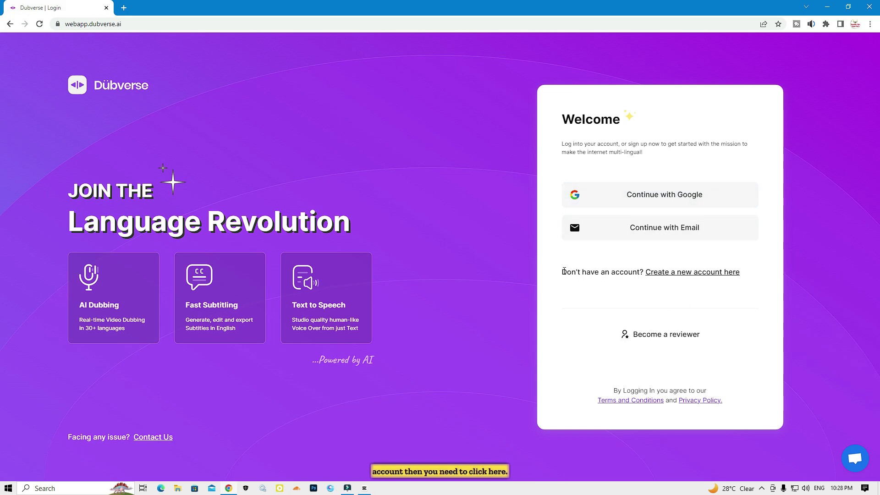
# Review the name, email address and password fields of the new-account sign-up form, then return to the login page.
pyautogui.moveTo(564, 271); pyautogui.dragTo(620, 272)
pyautogui.click(693, 272)
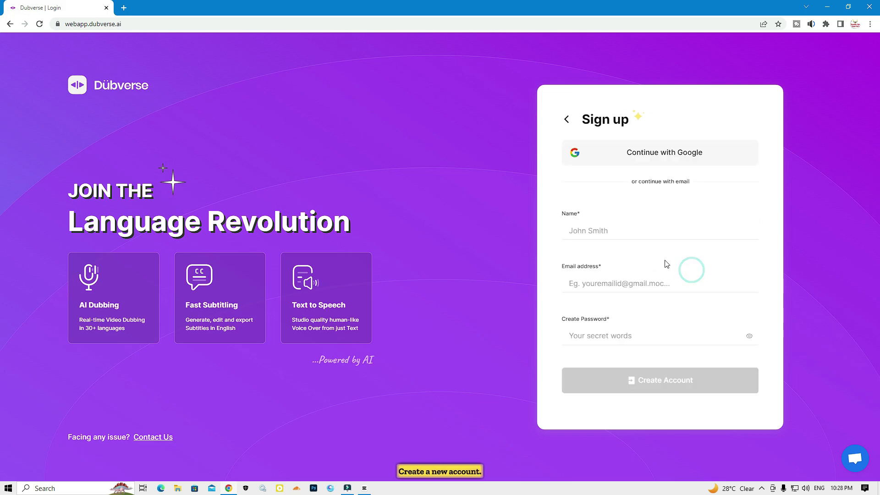
pyautogui.click(590, 231)
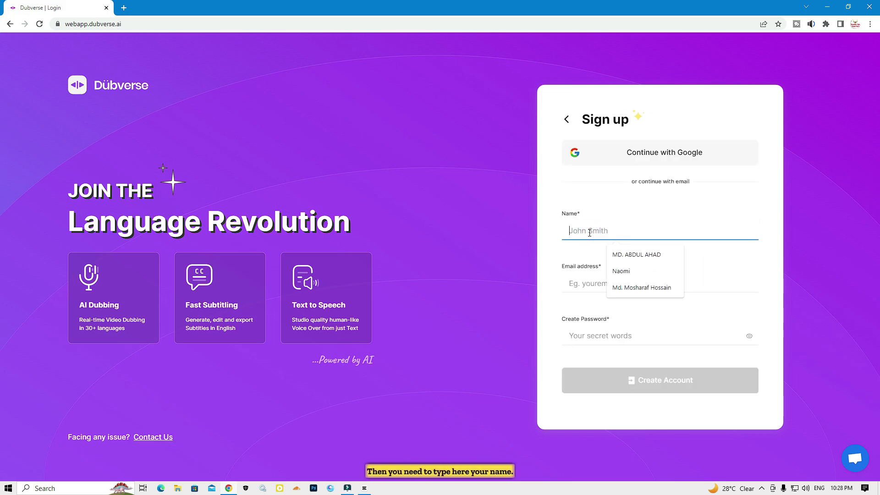
pyautogui.click(577, 281)
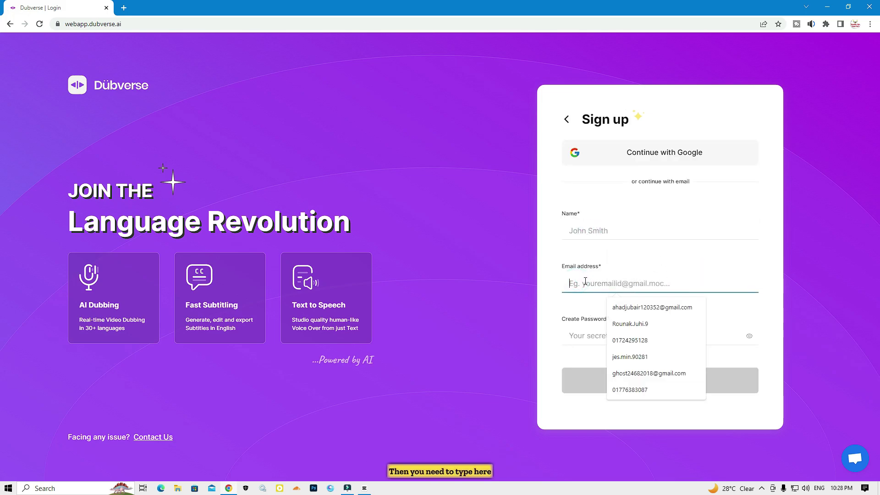
pyautogui.click(568, 336)
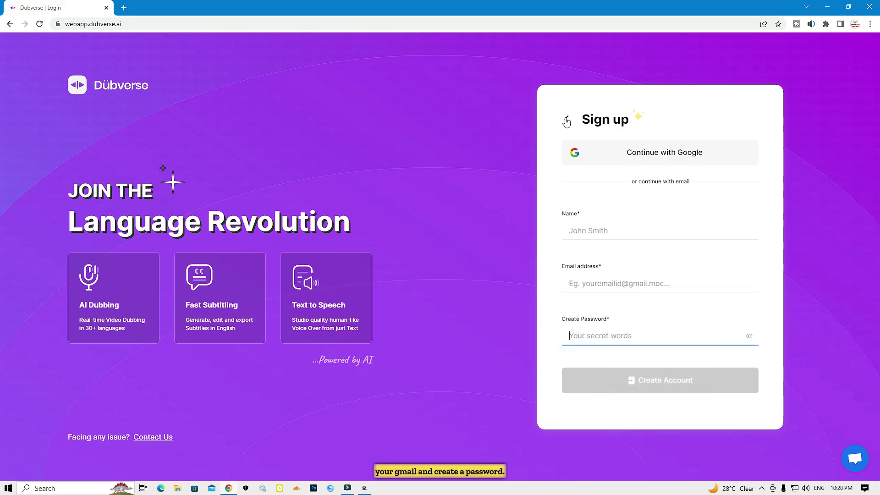
pyautogui.moveTo(544, 94); pyautogui.dragTo(702, 362)
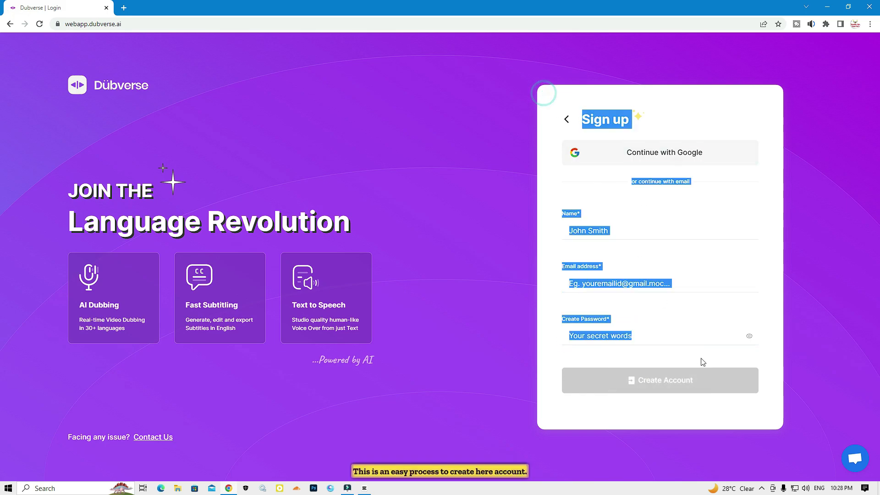
pyautogui.click(736, 216)
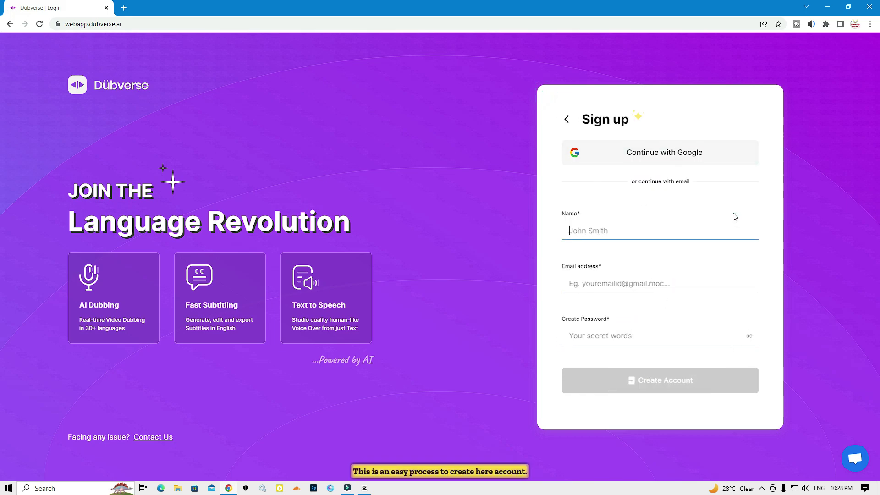
pyautogui.click(569, 121)
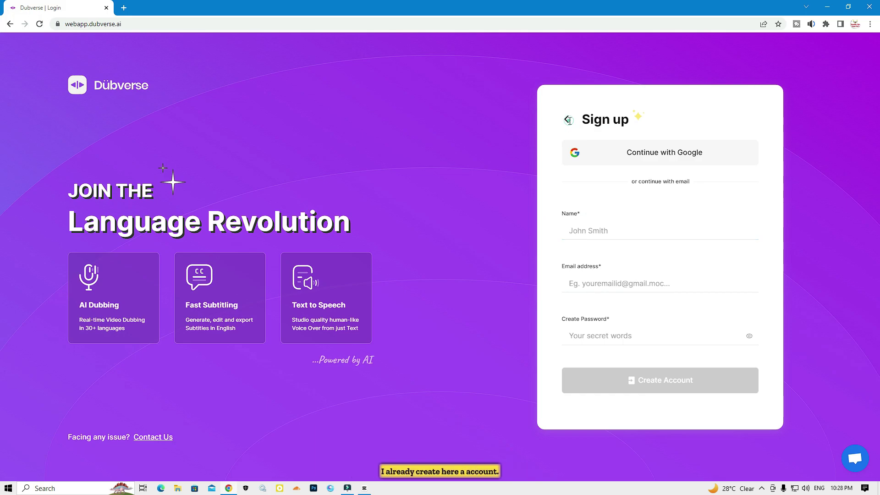
# Log in through Google with the second saved account.
pyautogui.click(647, 202)
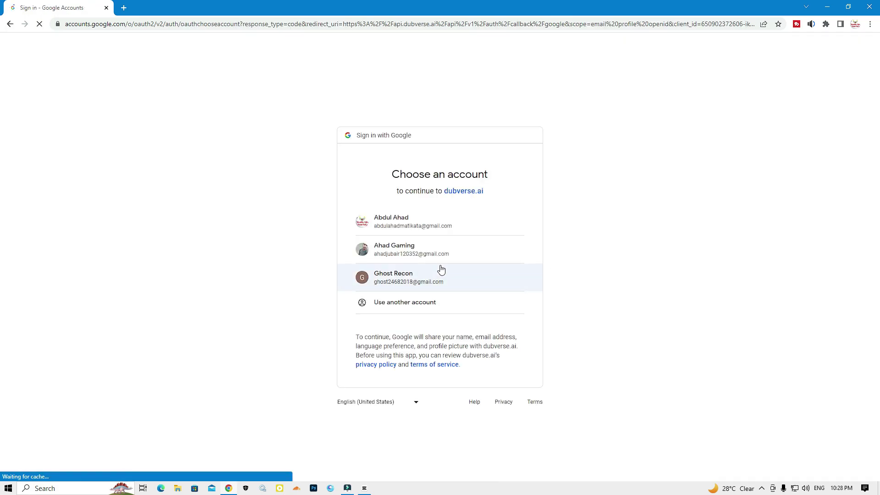
pyautogui.click(402, 249)
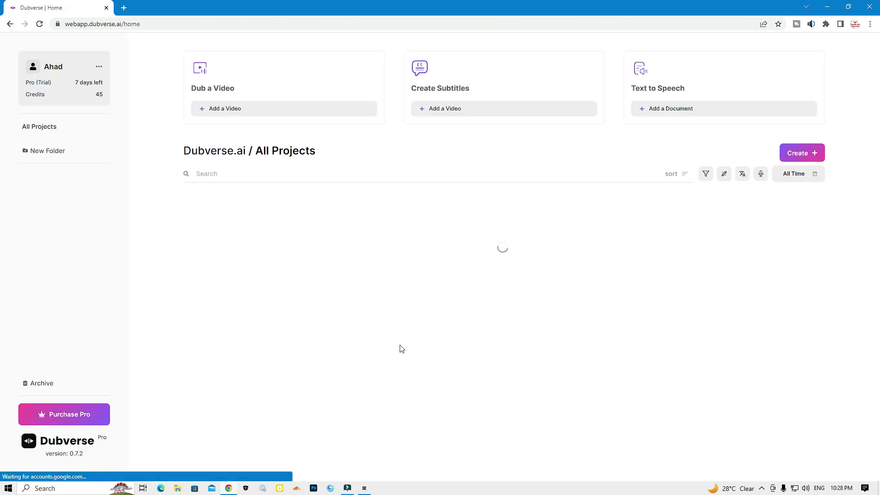
pyautogui.click(153, 191)
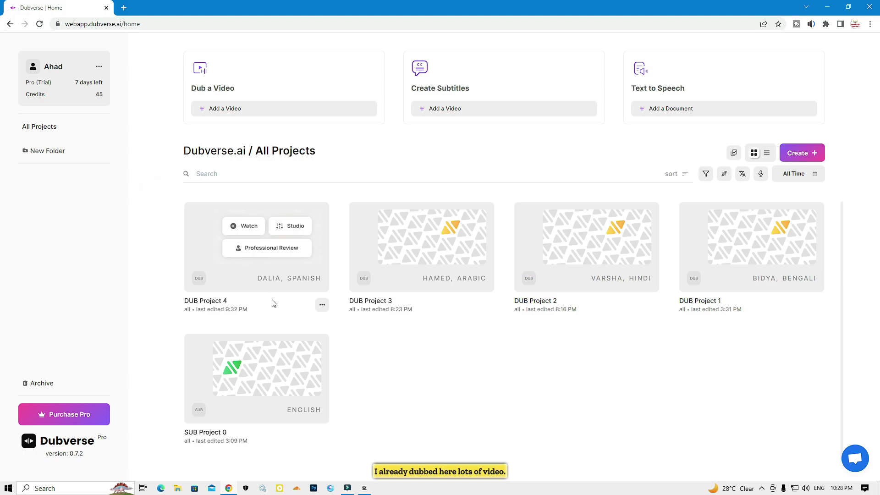
pyautogui.click(503, 380)
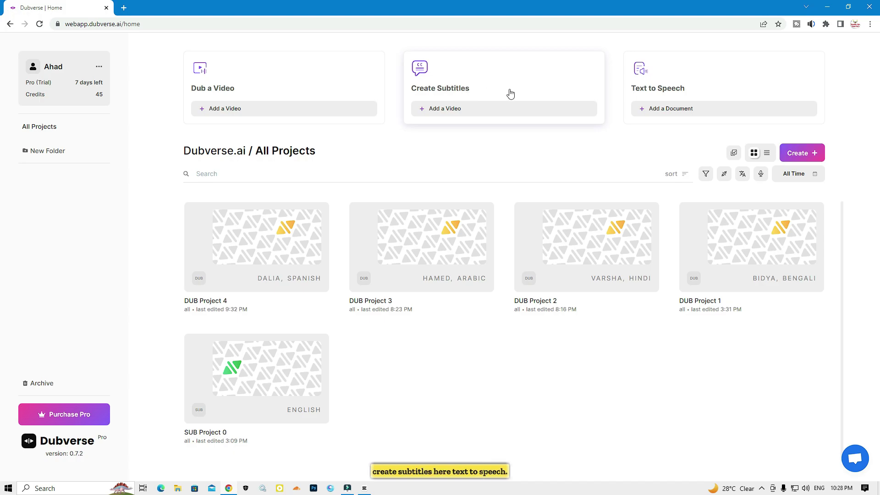
pyautogui.click(166, 56)
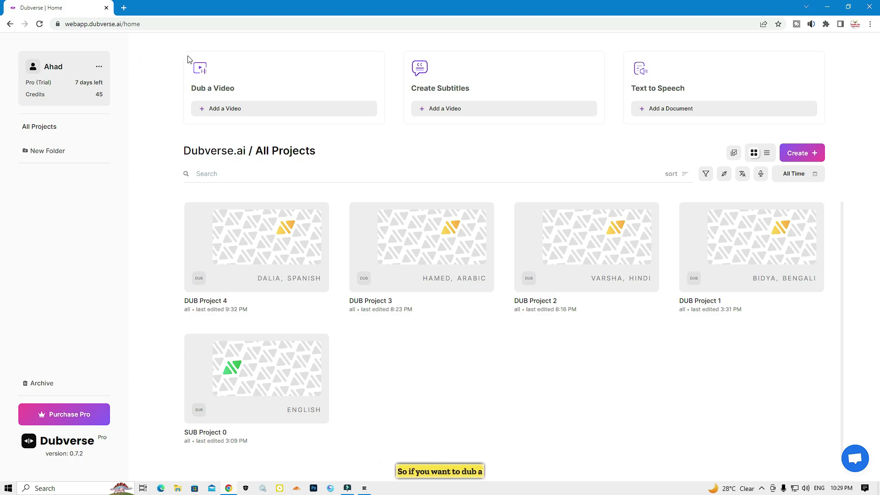
# Start a new video dubbing project with the local file orgnial.mp4 as input and continue to the voice selection.
pyautogui.click(233, 90)
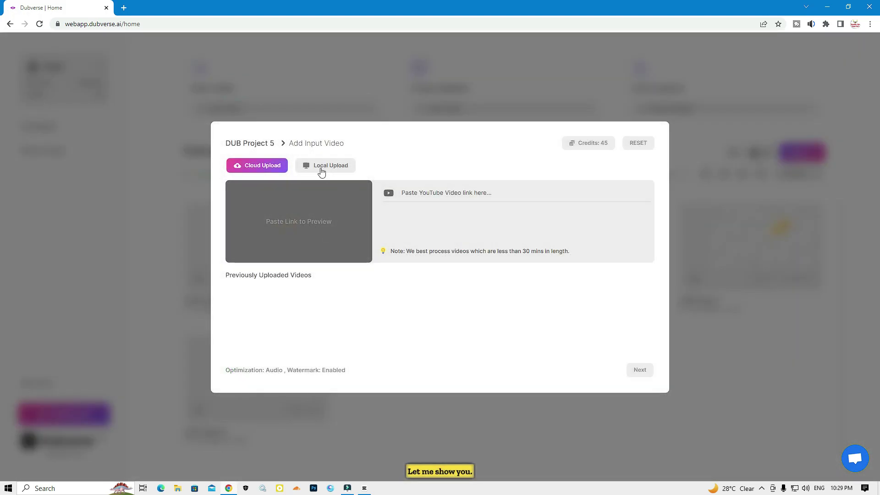
pyautogui.click(322, 172)
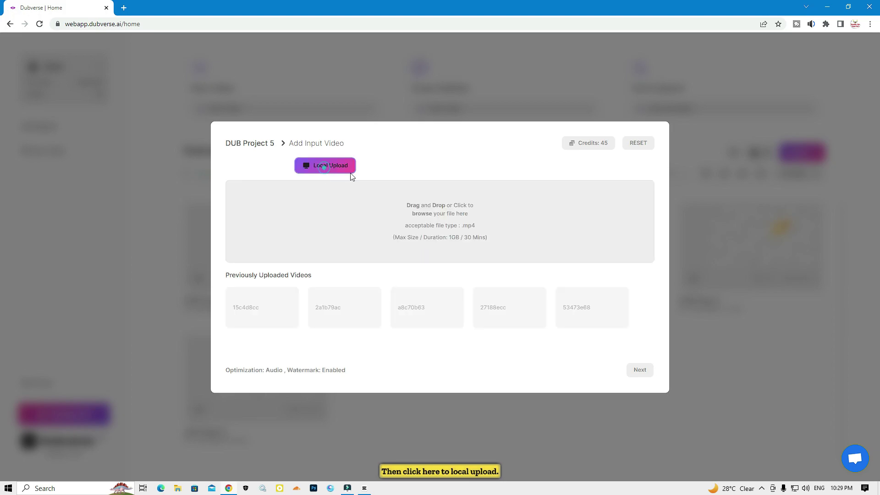
pyautogui.click(433, 229)
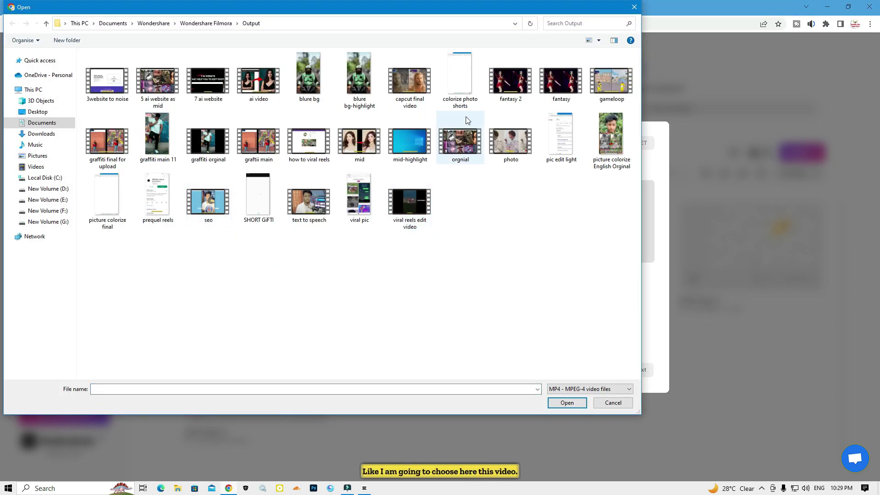
pyautogui.click(453, 146)
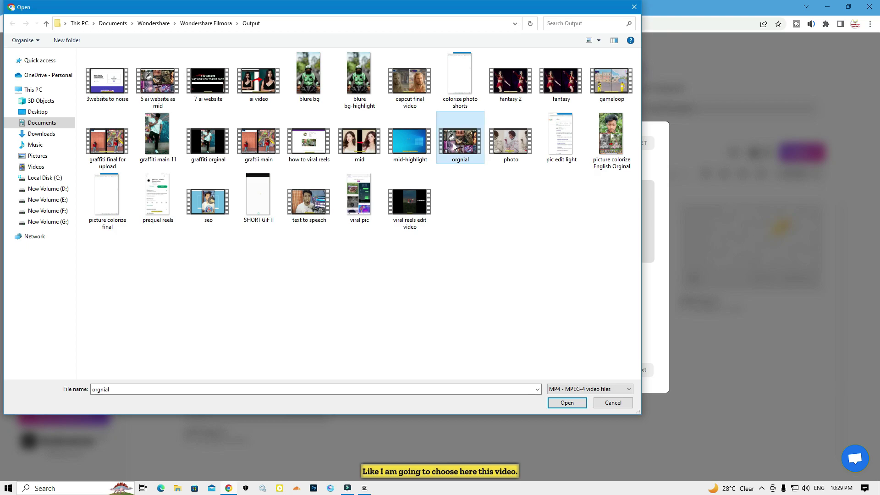
pyautogui.click(566, 402)
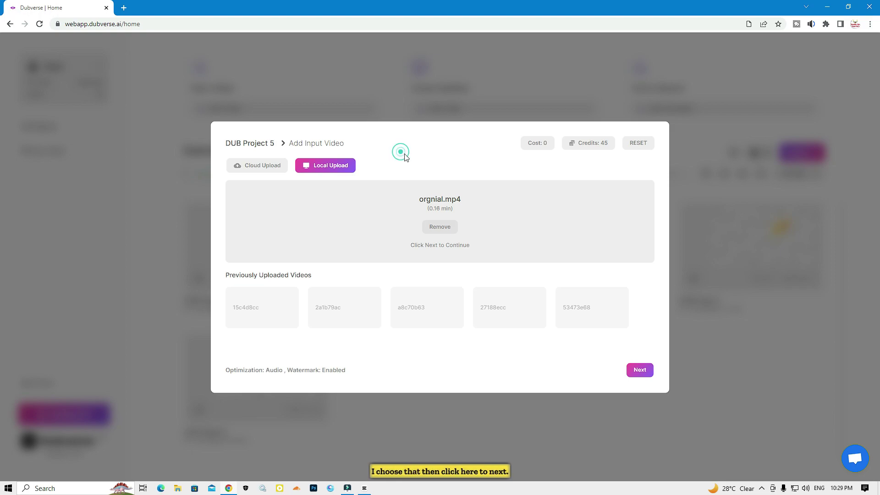
pyautogui.click(639, 370)
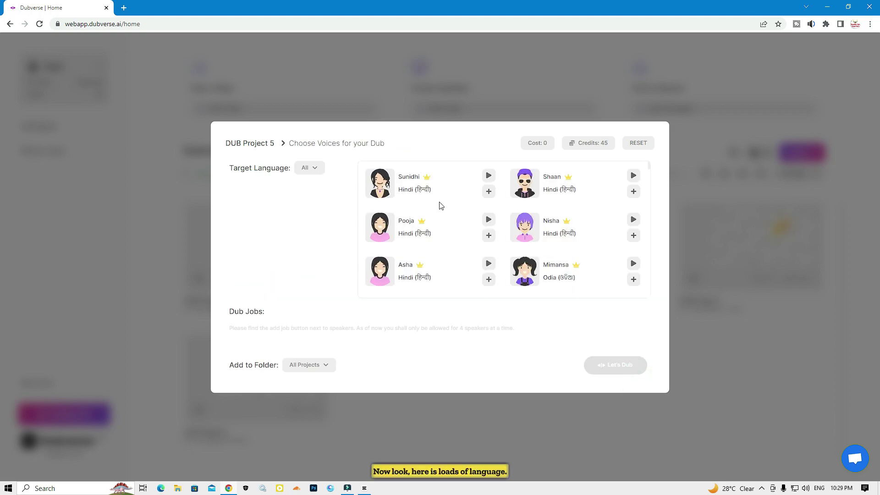
# Browse the dubbing voices past the crown-marked ones and play the sample of the Arabic voice Zariyah.
pyautogui.click(428, 176)
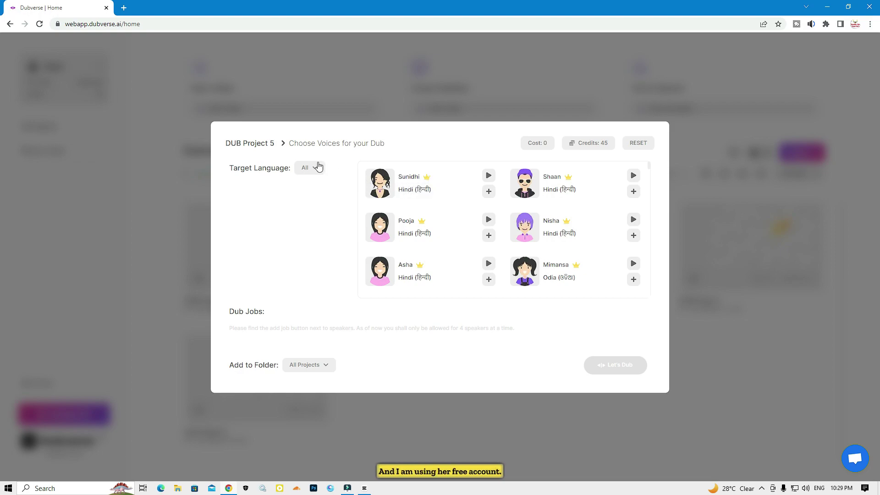
pyautogui.scroll(-7, 463, 237)
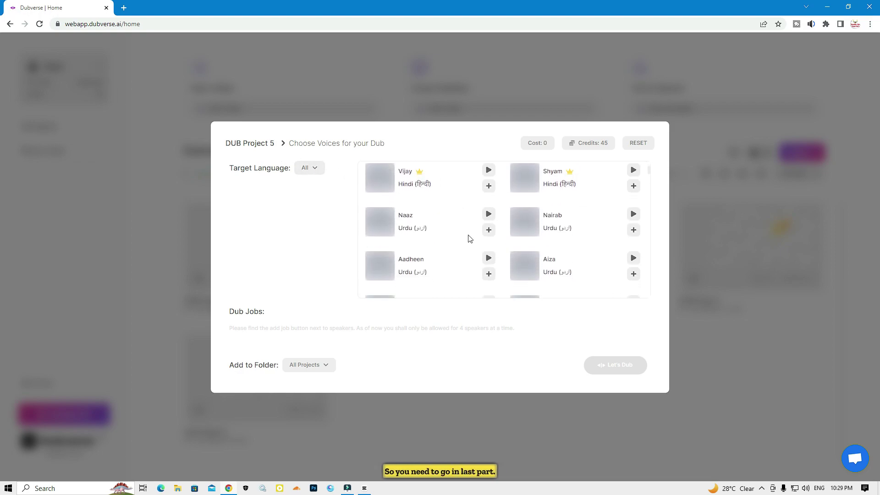
pyautogui.scroll(-8, 507, 245)
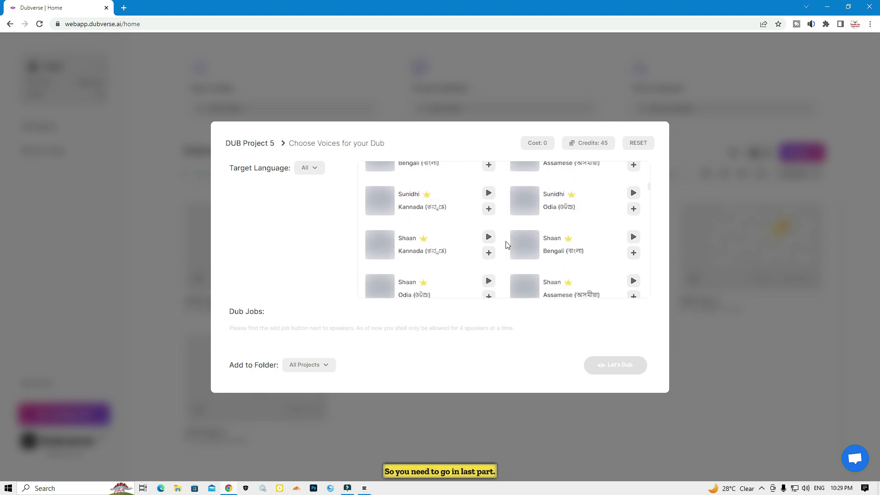
pyautogui.scroll(2, 417, 202)
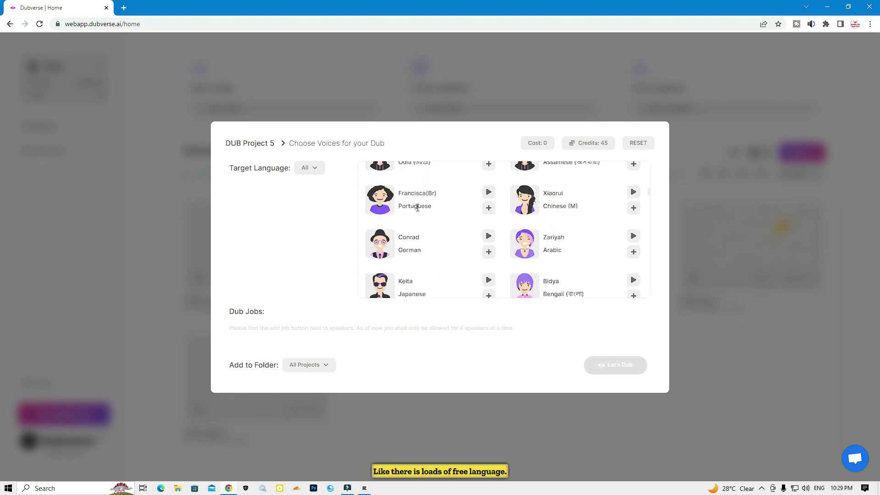
pyautogui.scroll(1, 424, 206)
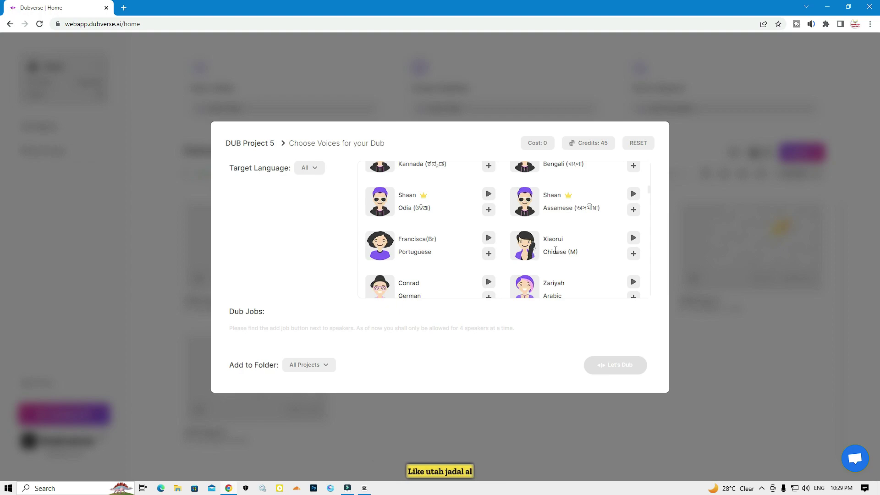
pyautogui.click(632, 281)
pyautogui.scroll(-1, 616, 277)
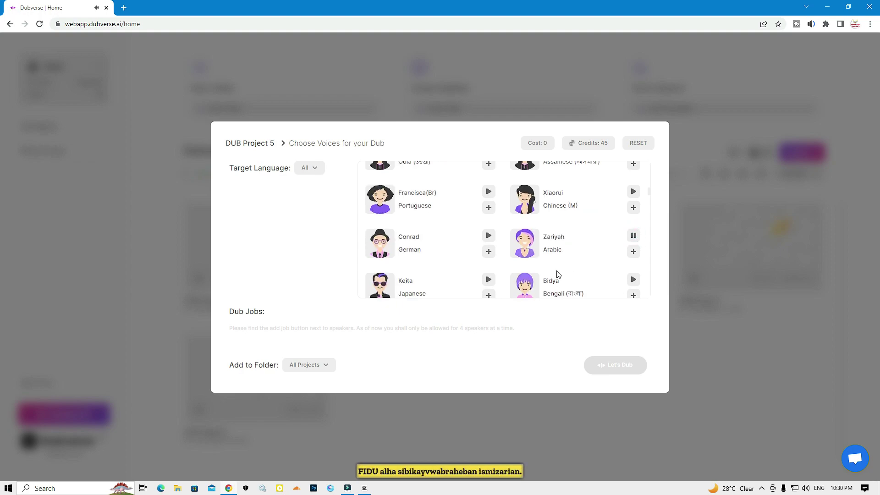
# Listen to the sample of the Bengali voice Bidya and stop its playback.
pyautogui.scroll(-1, 557, 274)
pyautogui.click(633, 235)
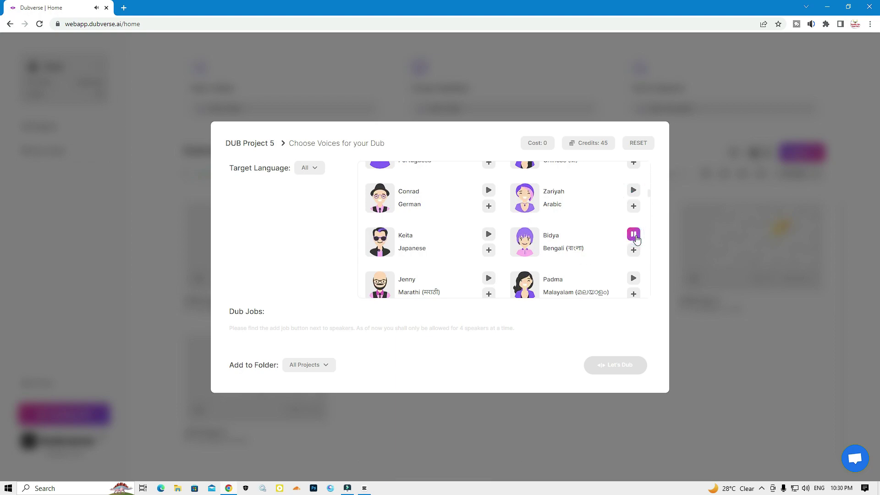
pyautogui.click(634, 235)
pyautogui.click(634, 234)
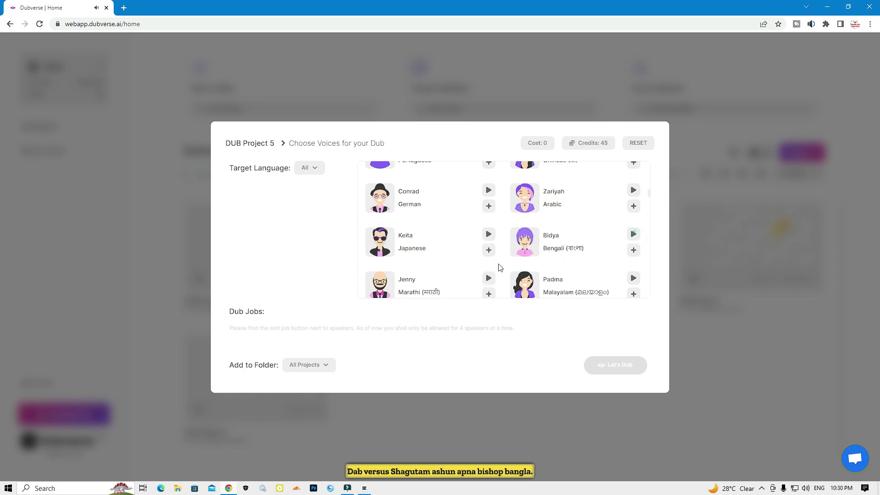
# Listen to the sample of the French voice Henri and stop its playback.
pyautogui.scroll(-2, 497, 265)
pyautogui.scroll(-1, 499, 268)
pyautogui.click(488, 185)
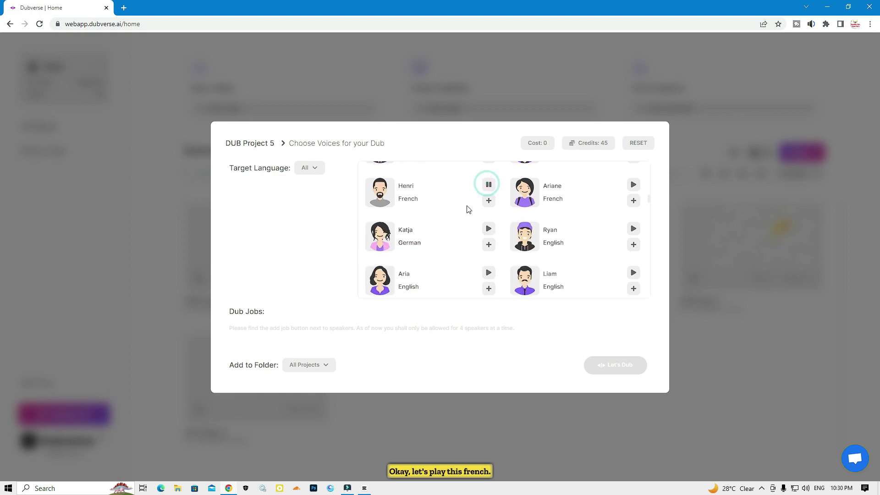
pyautogui.click(488, 185)
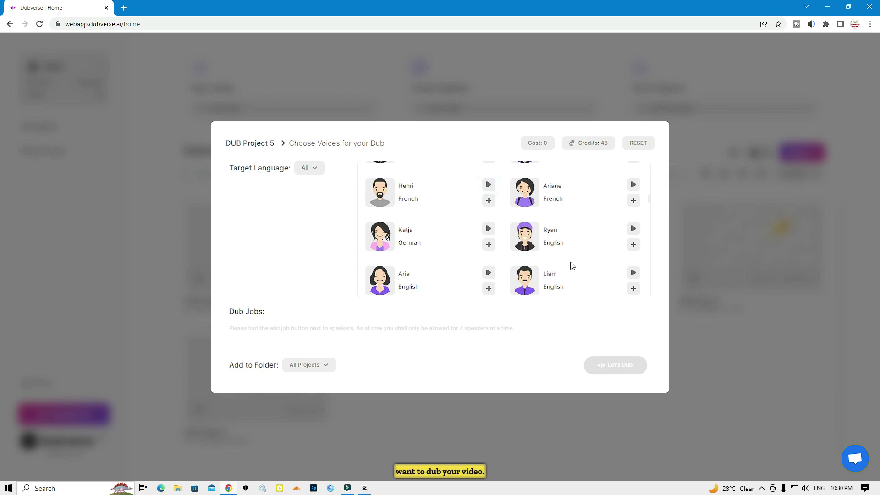
# Add the Italian voice Isabella as a dub job for DUB Project 5 and start the dubbing.
pyautogui.scroll(-3, 575, 270)
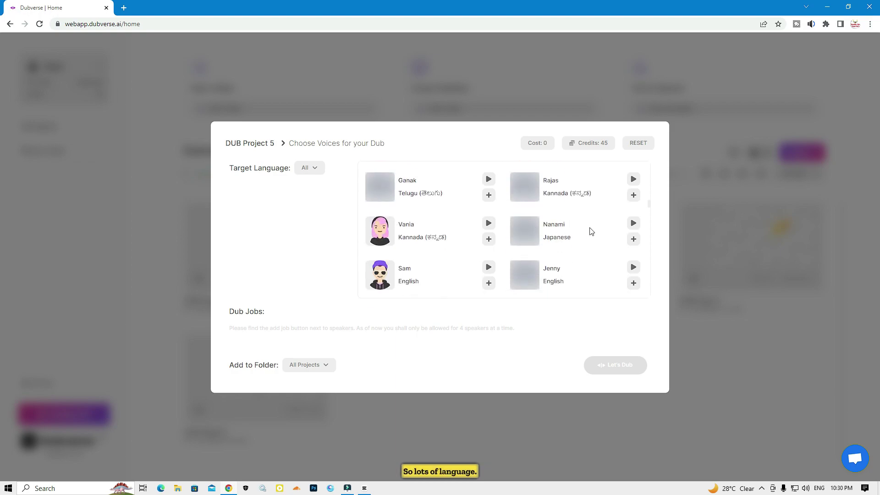
pyautogui.scroll(-2, 536, 240)
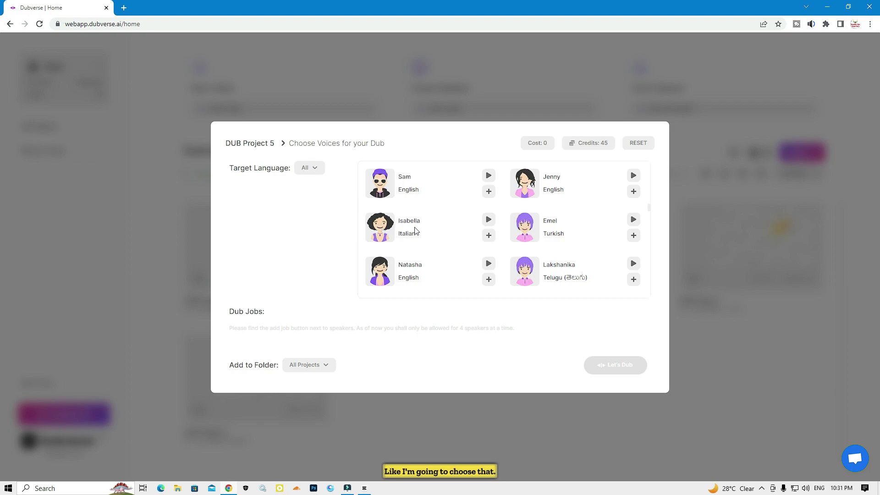
pyautogui.click(487, 236)
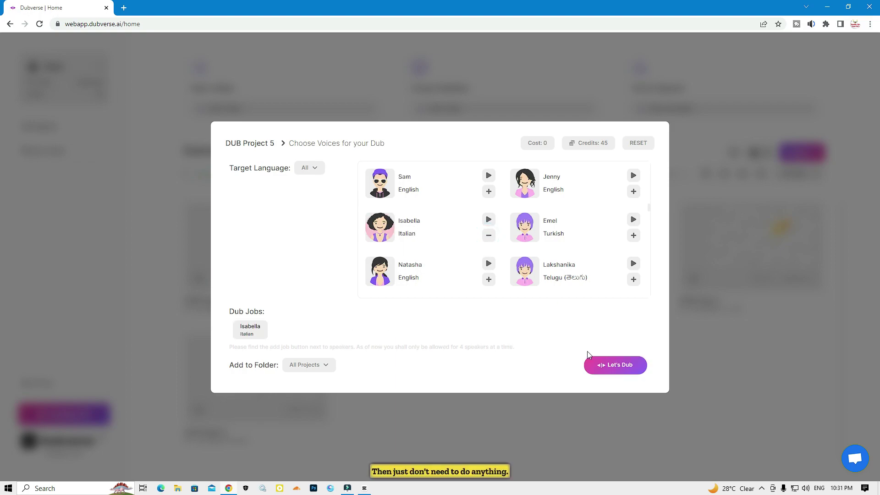
pyautogui.click(624, 372)
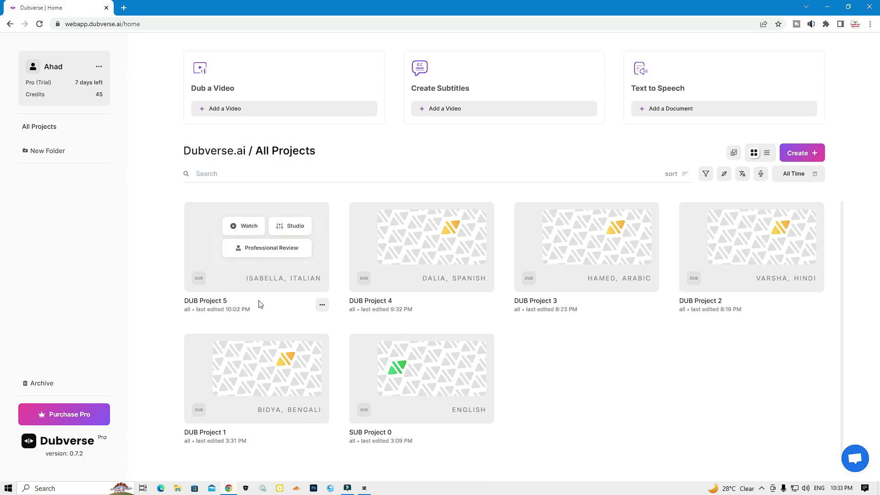
# Open the dubbed video of DUB Project 5, play part of it and pause playback.
pyautogui.click(248, 227)
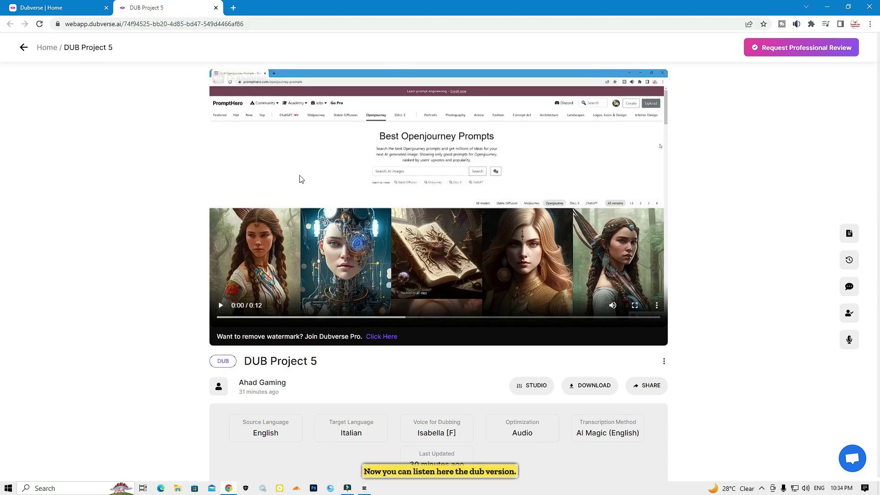
pyautogui.click(220, 305)
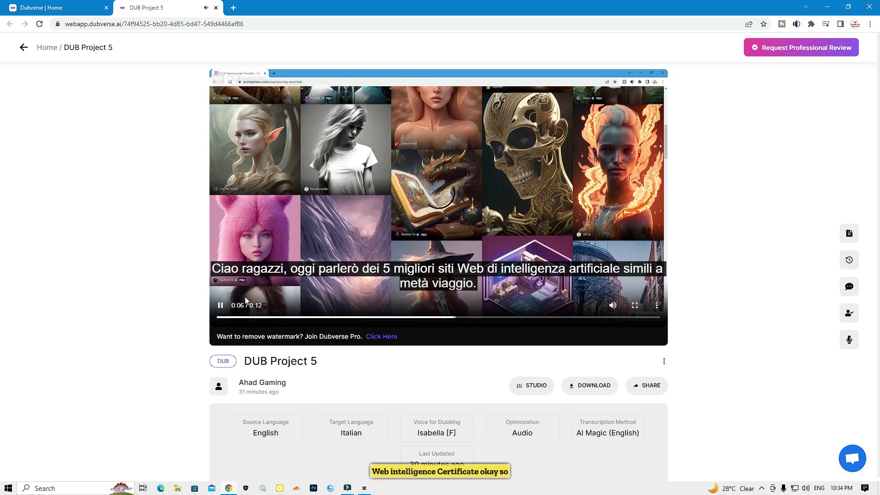
pyautogui.click(220, 306)
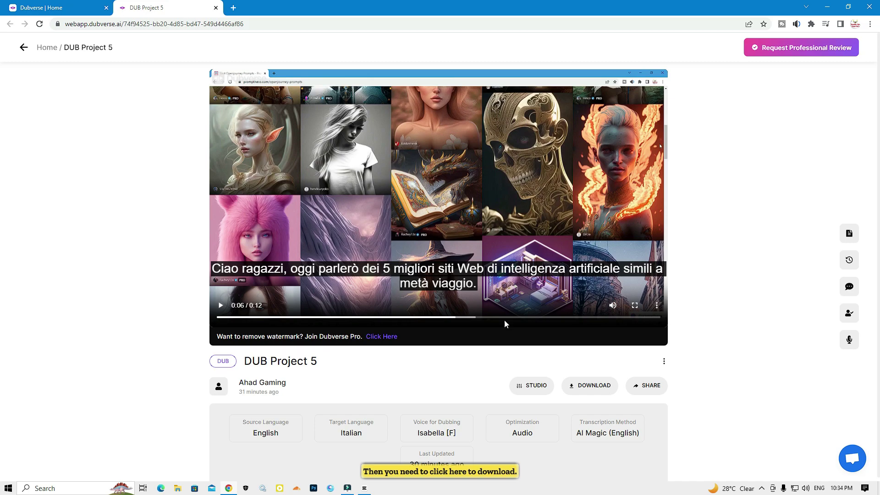
# Download the dubbed video of DUB Project 5 as an mp4 file.
pyautogui.click(587, 388)
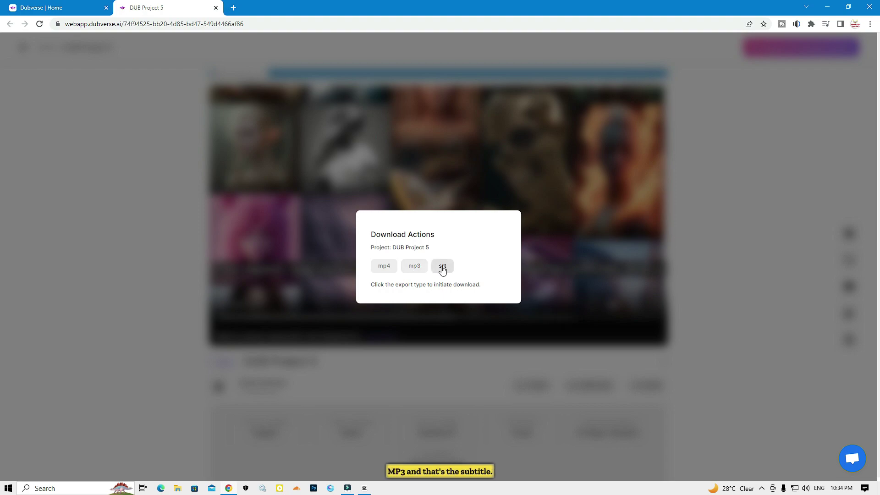
pyautogui.click(385, 267)
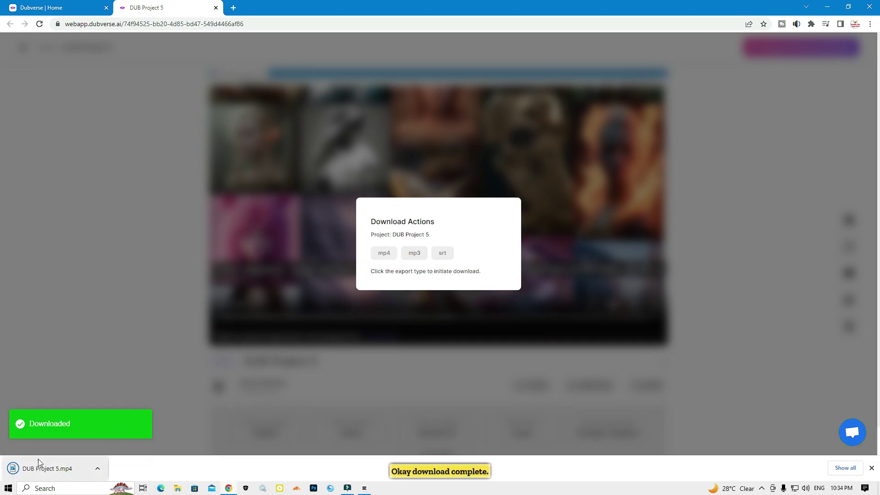
pyautogui.click(447, 257)
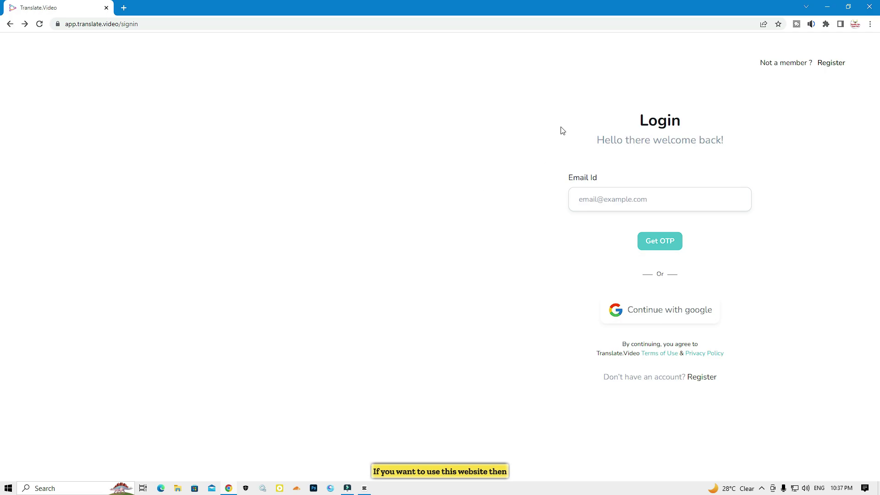
# On Translate.Video, examine the registration form's first name, last name and email fields and return to the login form.
pyautogui.moveTo(551, 88); pyautogui.dragTo(616, 198)
pyautogui.click(653, 176)
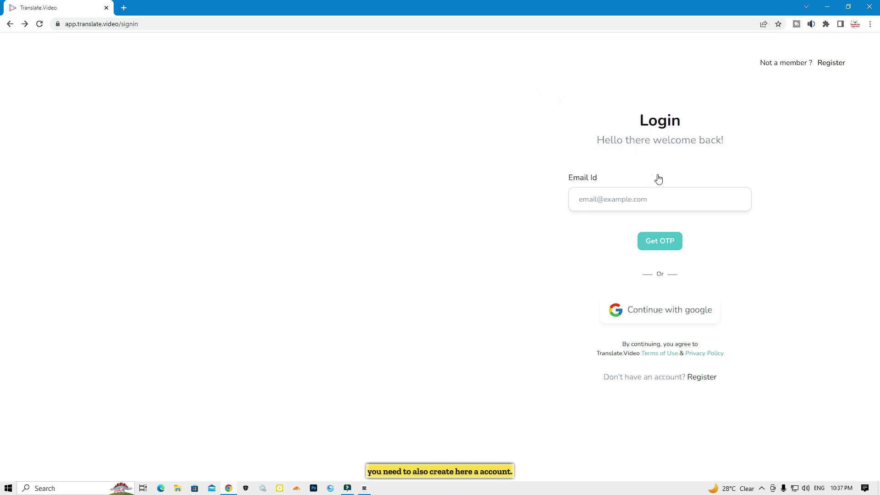
pyautogui.moveTo(837, 69); pyautogui.dragTo(828, 64)
pyautogui.click(828, 65)
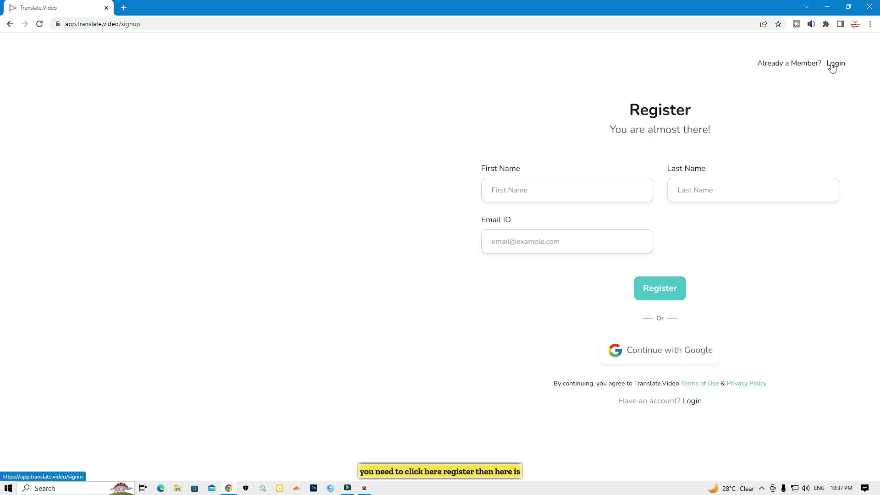
pyautogui.click(521, 190)
pyautogui.click(728, 189)
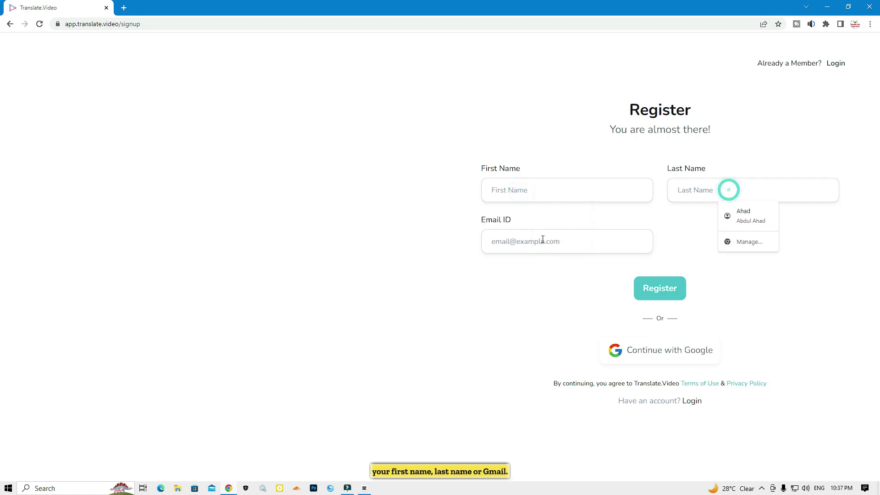
pyautogui.click(540, 240)
pyautogui.click(363, 222)
pyautogui.moveTo(414, 129); pyautogui.dragTo(576, 281)
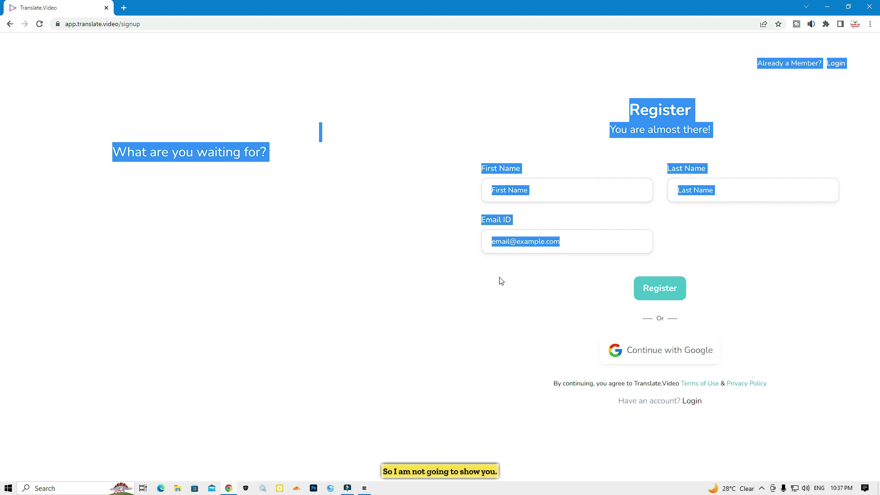
pyautogui.click(428, 99)
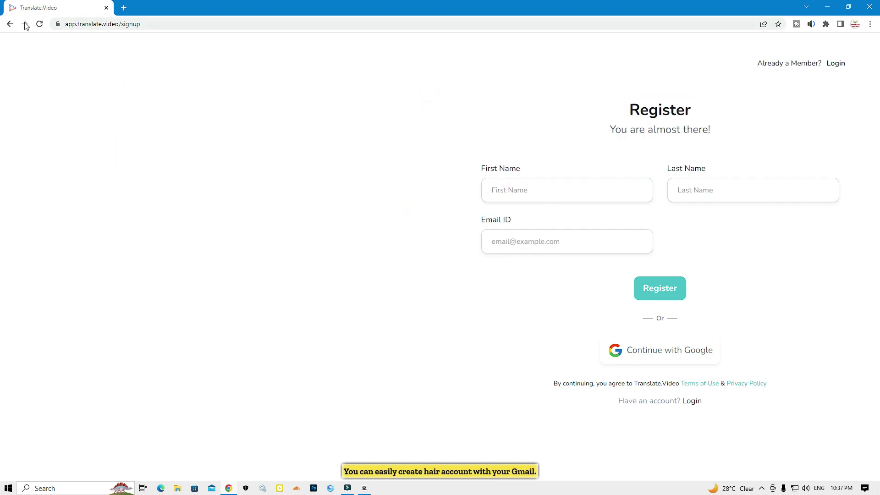
pyautogui.click(838, 65)
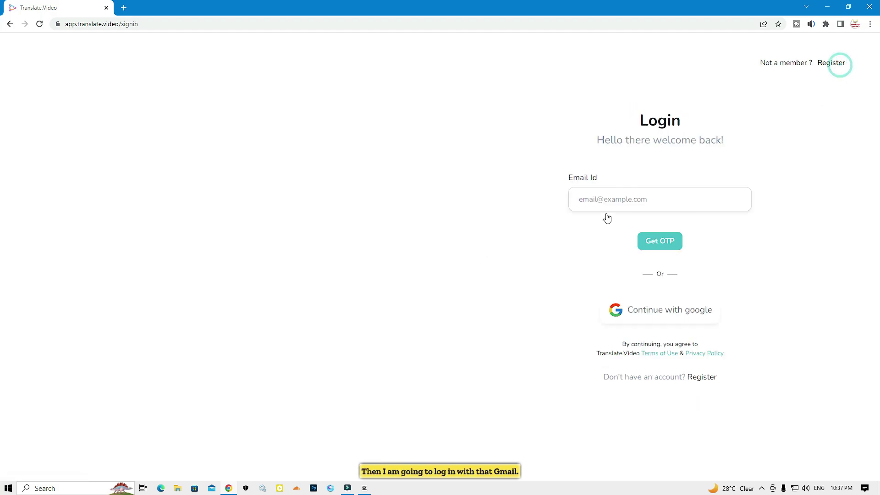
# Fill in the account's email address on the login form and request a one-time code.
pyautogui.click(602, 200)
pyautogui.click(646, 220)
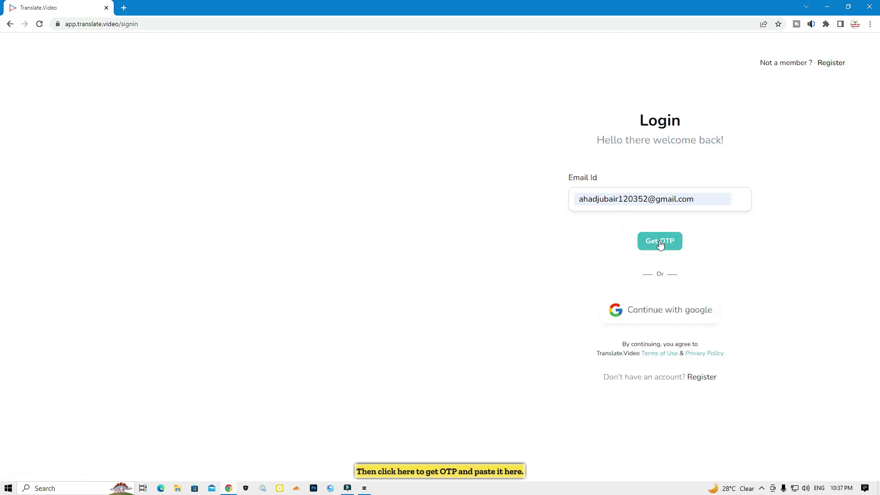
pyautogui.click(660, 242)
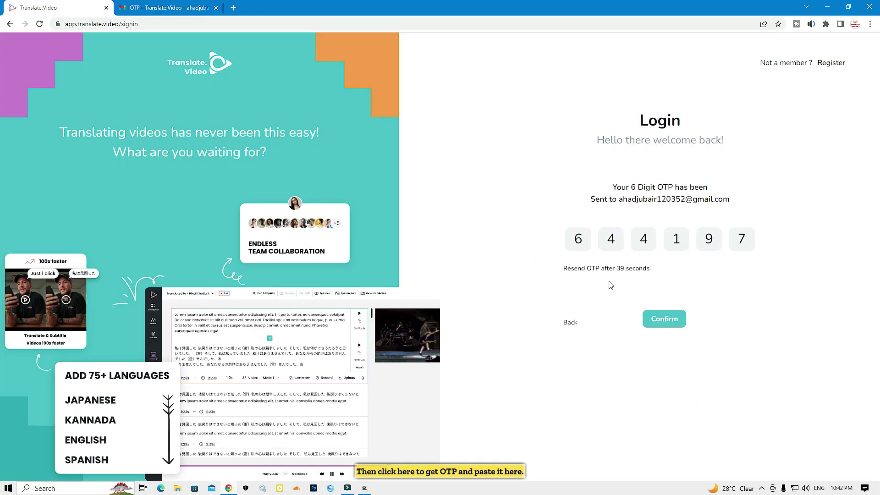
# Replace the one-time code with the one received by email and confirm the login.
pyautogui.click(589, 240)
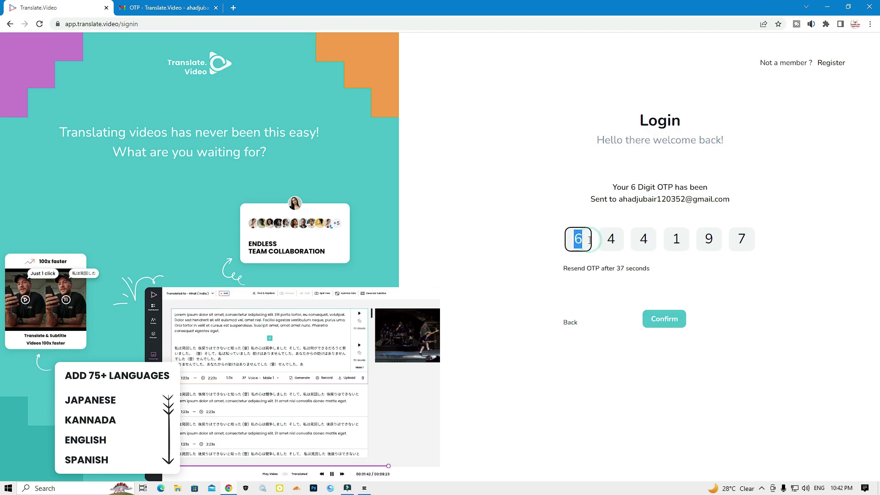
pyautogui.hotkey('ctrl', 'v')
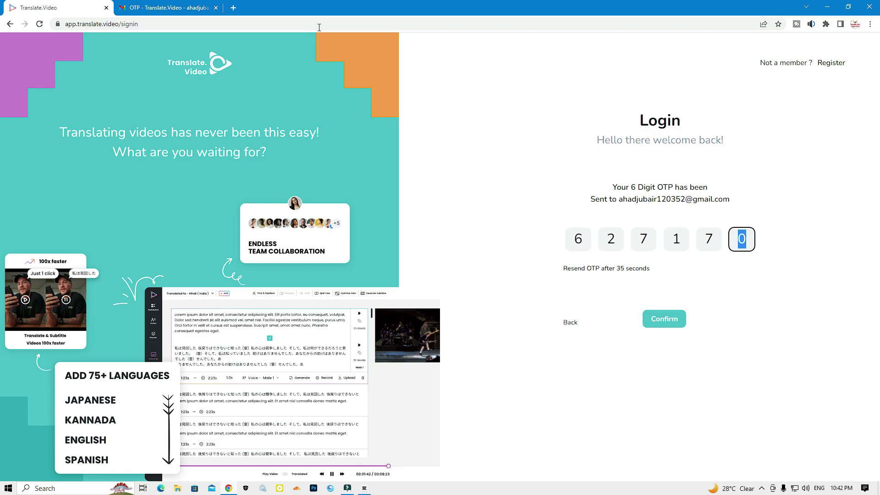
pyautogui.click(181, 7)
pyautogui.click(46, 7)
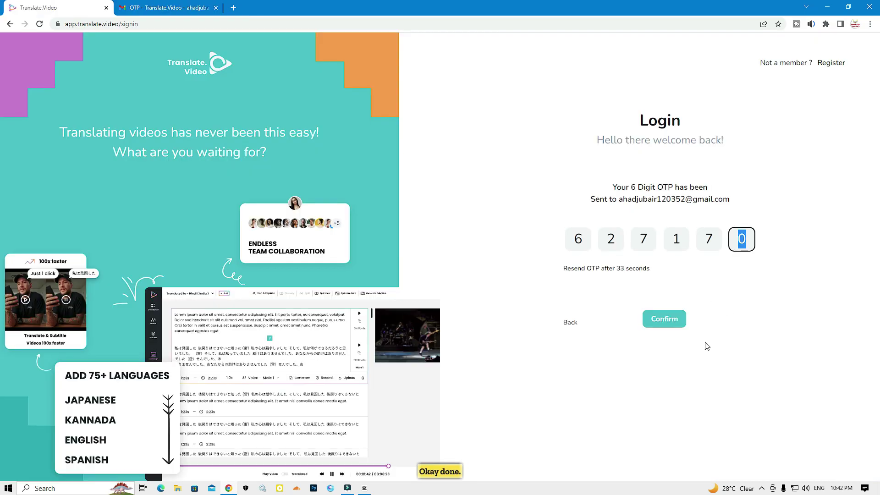
pyautogui.click(662, 323)
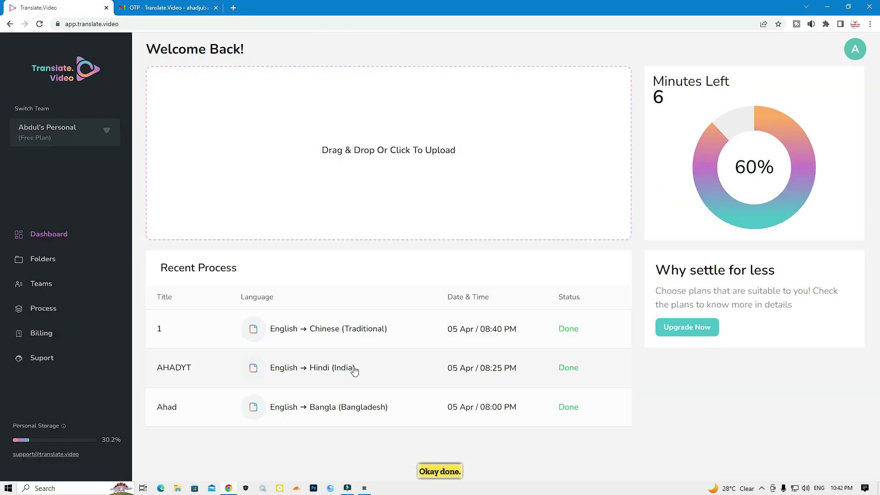
pyautogui.tripleClick(141, 279)
pyautogui.moveTo(178, 309); pyautogui.dragTo(348, 403)
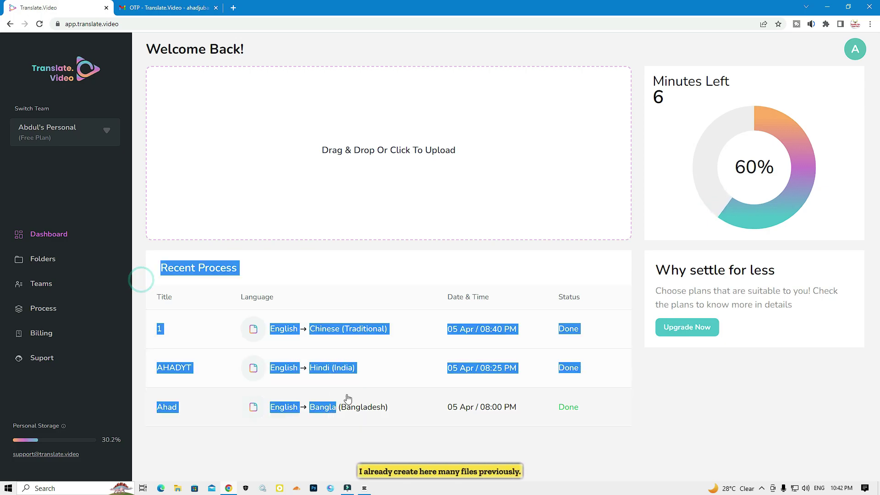
pyautogui.click(499, 442)
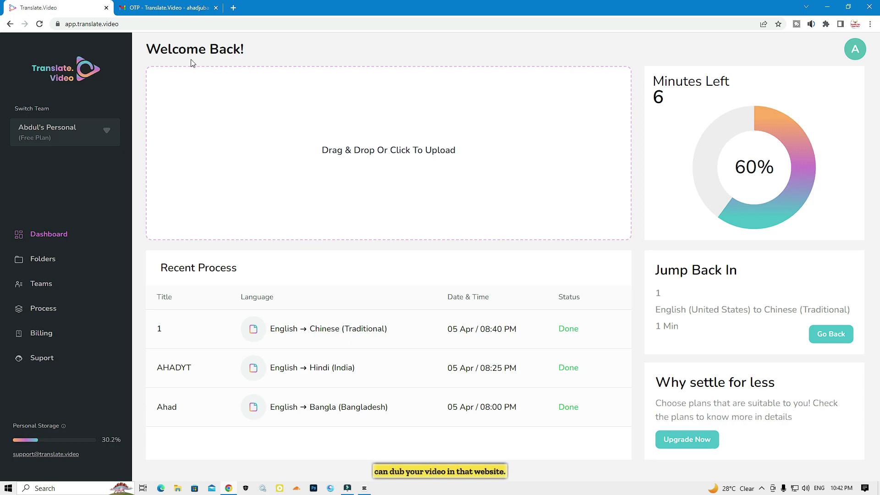
pyautogui.moveTo(10, 61); pyautogui.dragTo(65, 89)
pyautogui.click(70, 89)
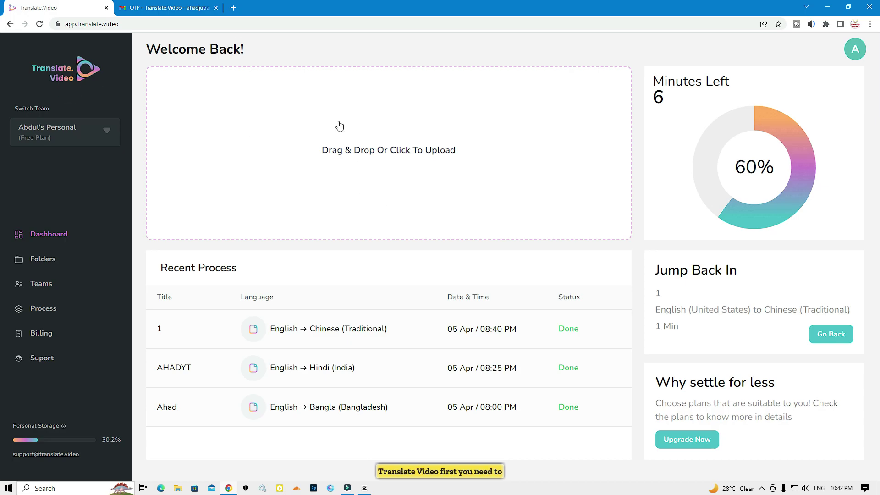
# Upload the local video orgnial from the Wondershare Filmora Output folder for translation.
pyautogui.click(348, 153)
pyautogui.click(278, 273)
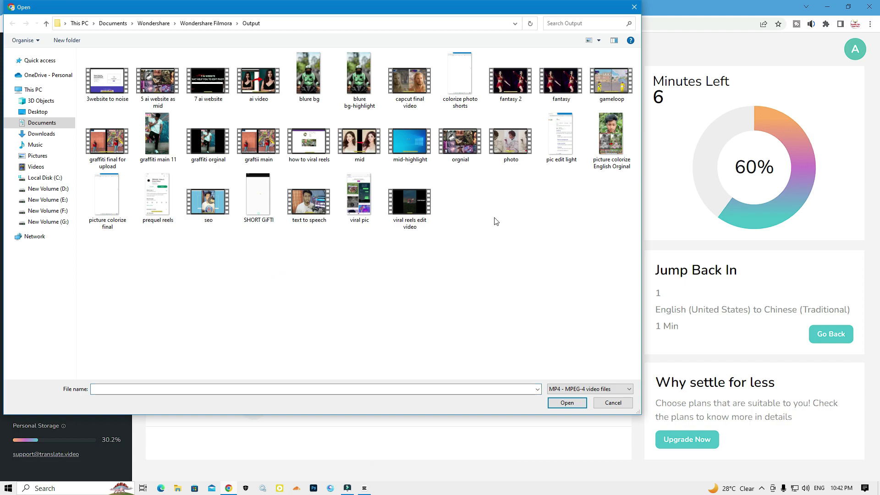
pyautogui.click(460, 137)
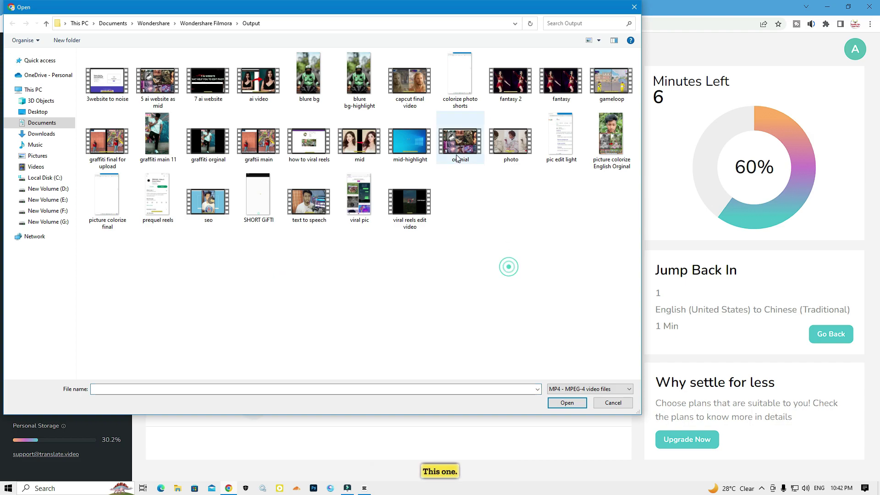
pyautogui.click(567, 403)
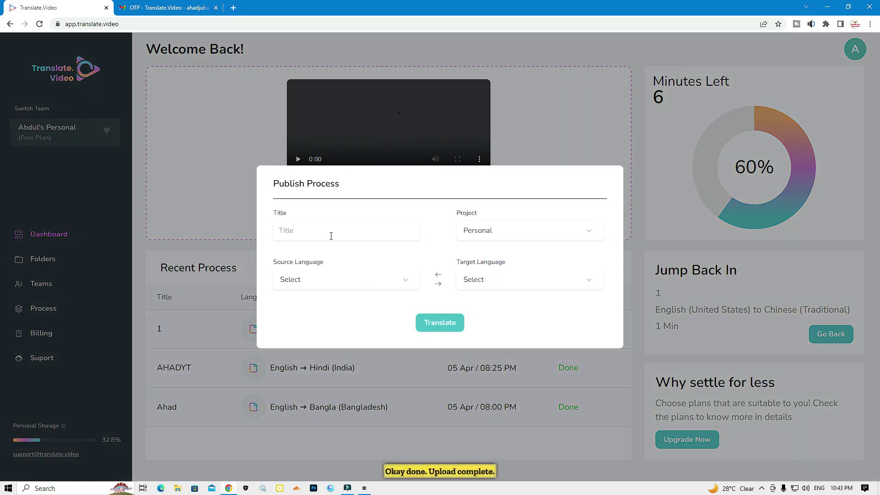
# Title the new translation process 12 and set its source language to English.
pyautogui.click(327, 234)
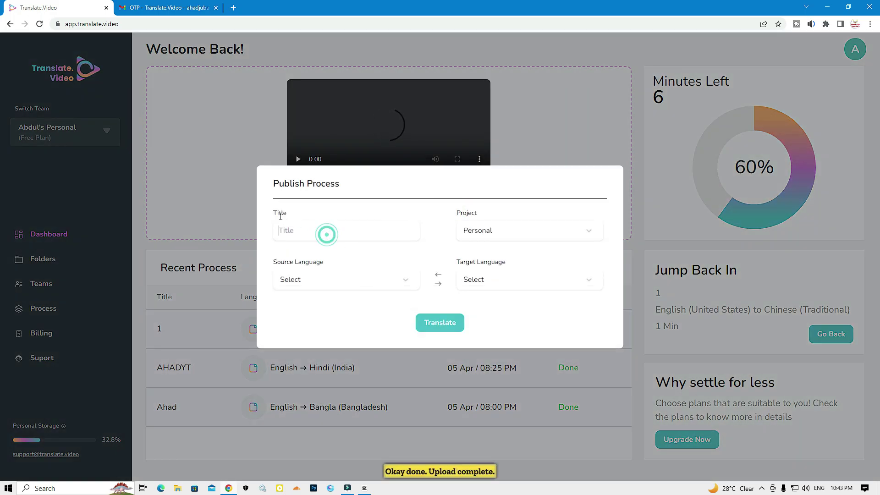
pyautogui.click(301, 231)
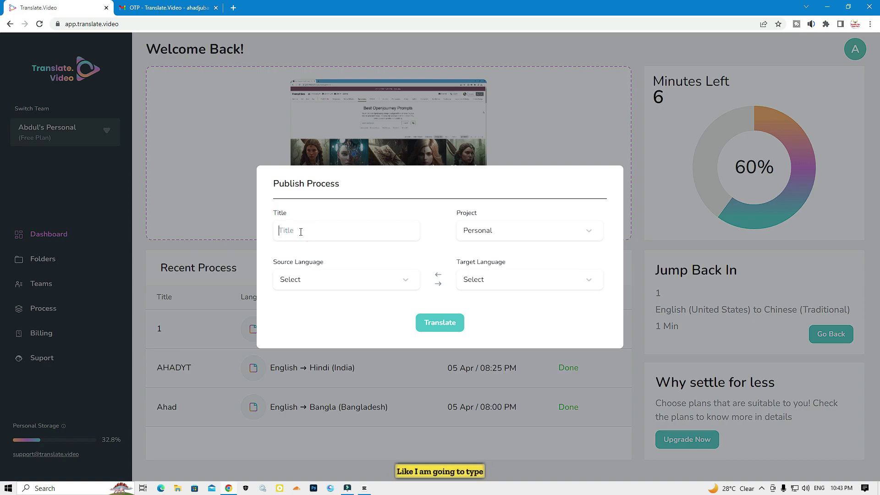
pyautogui.write('12')
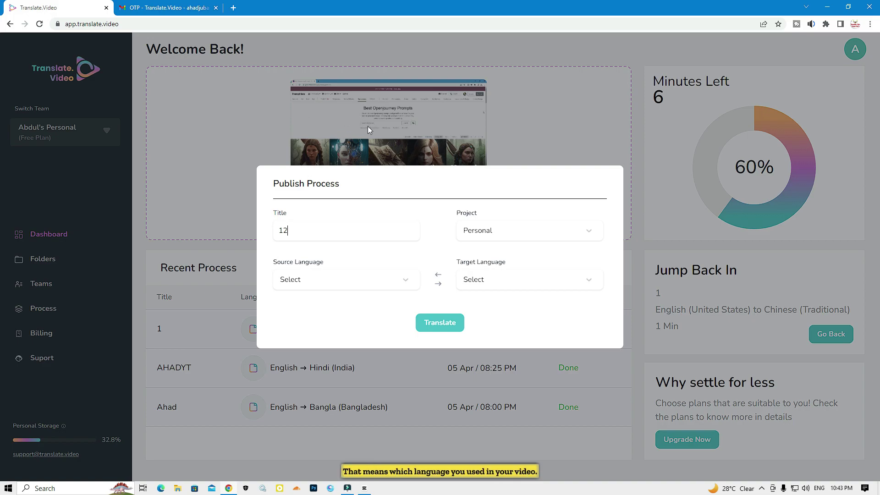
pyautogui.click(311, 281)
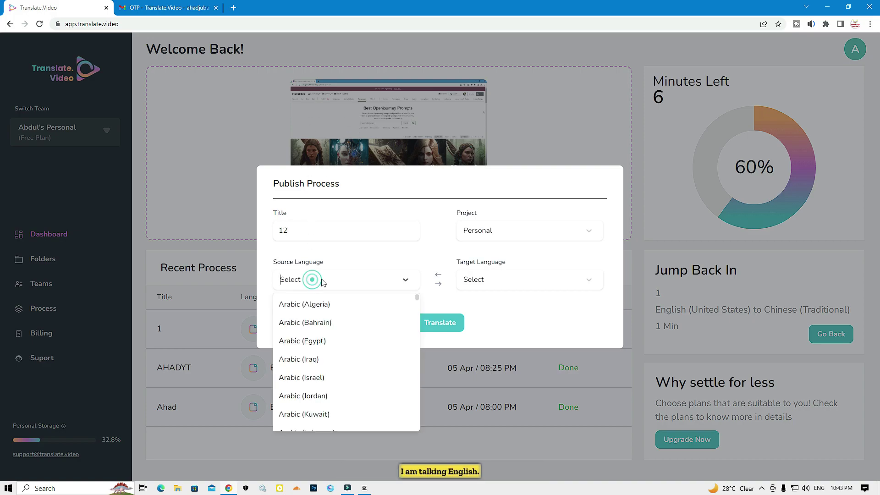
pyautogui.write('eng')
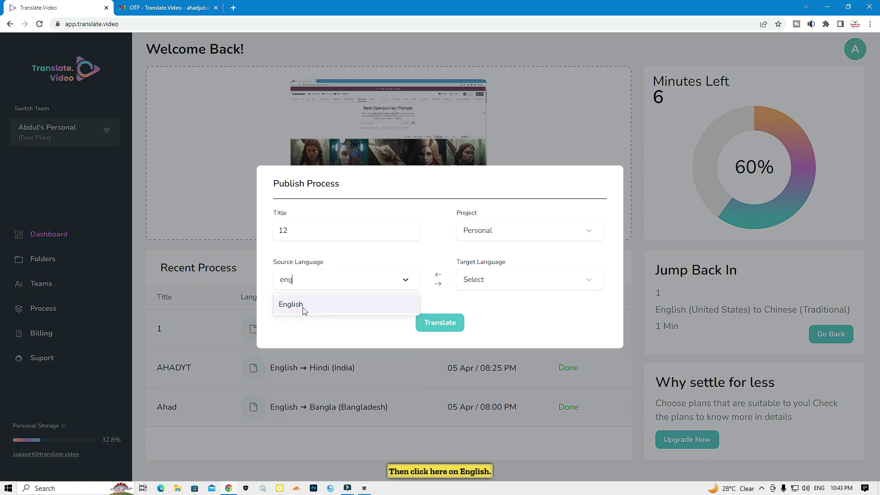
pyautogui.click(303, 306)
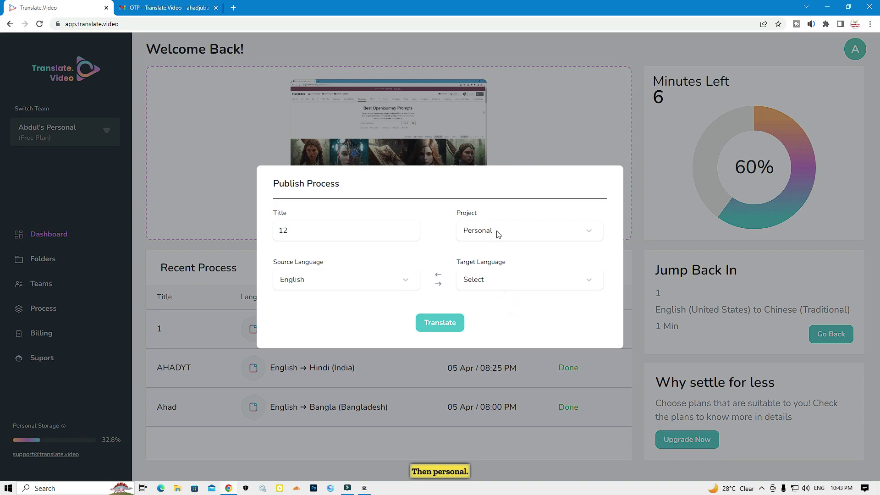
# Set the target language to Russian (Russia) and start the translation.
pyautogui.click(483, 280)
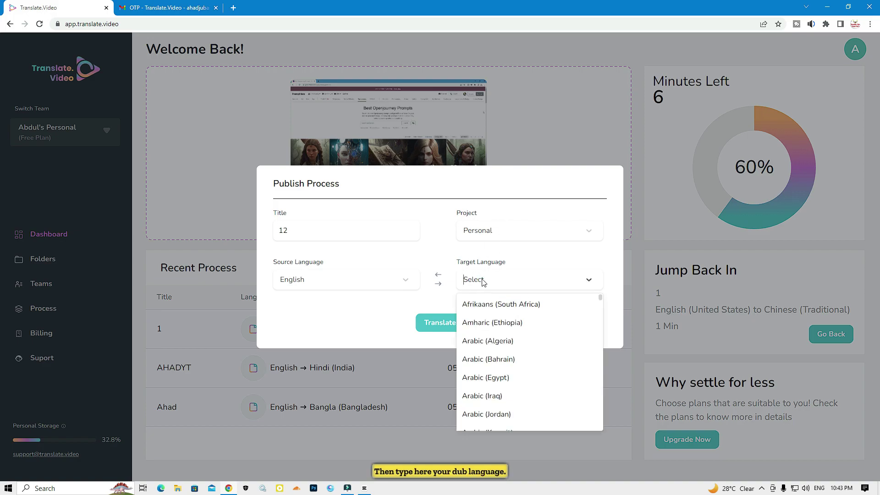
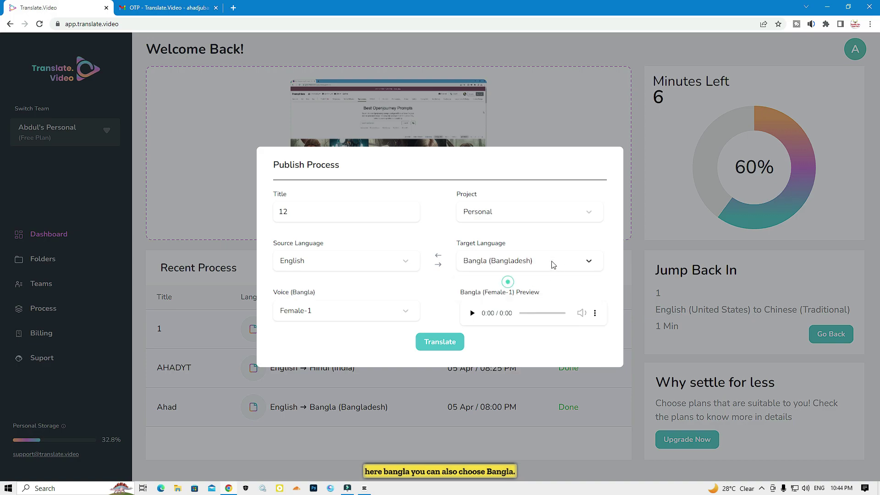
pyautogui.click(552, 259)
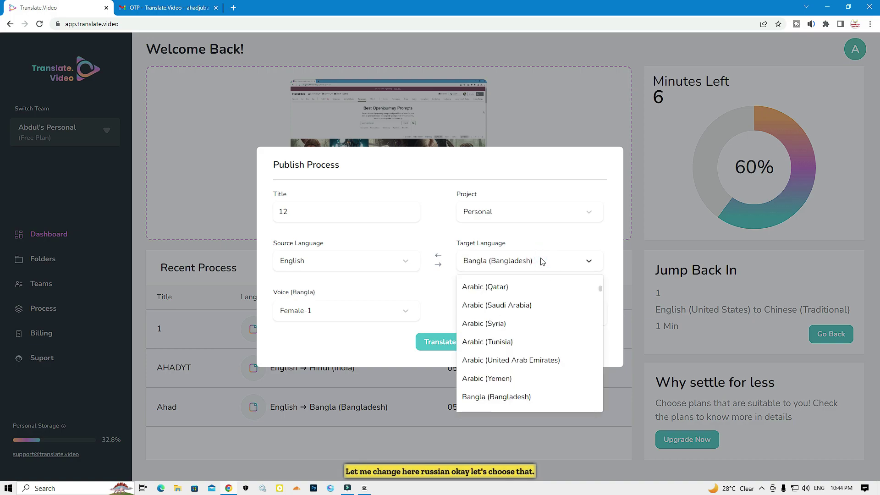
pyautogui.write('ru')
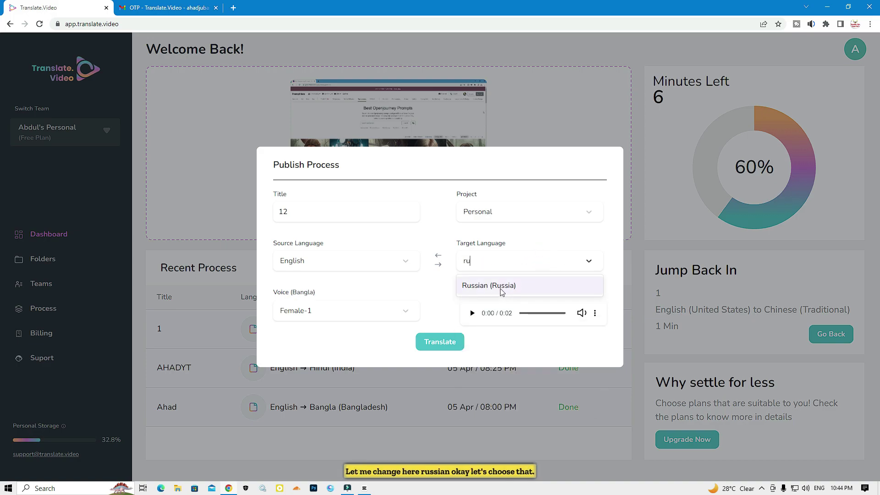
pyautogui.click(489, 287)
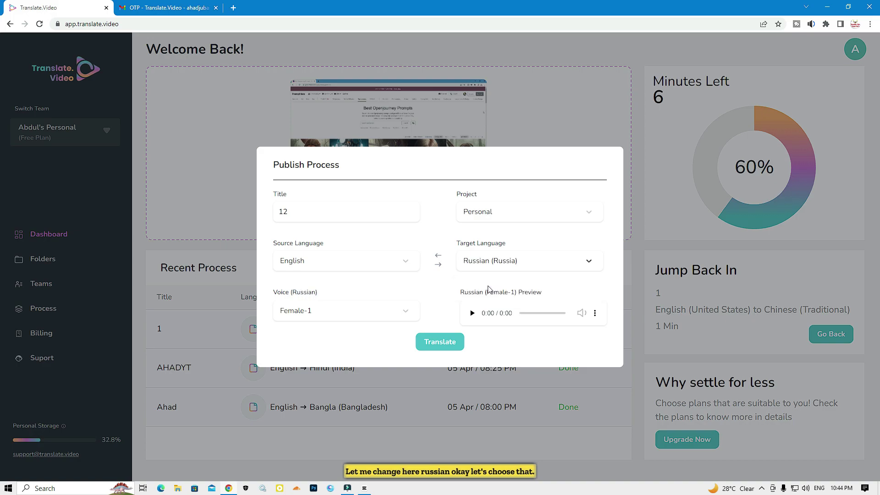
pyautogui.click(436, 343)
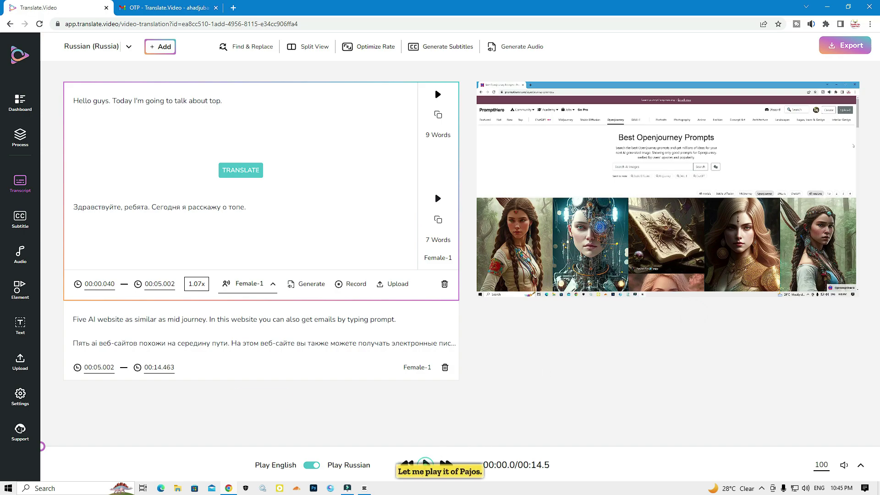
# Play back part of the Russian dub and generate Russian subtitles for the video.
pyautogui.click(425, 463)
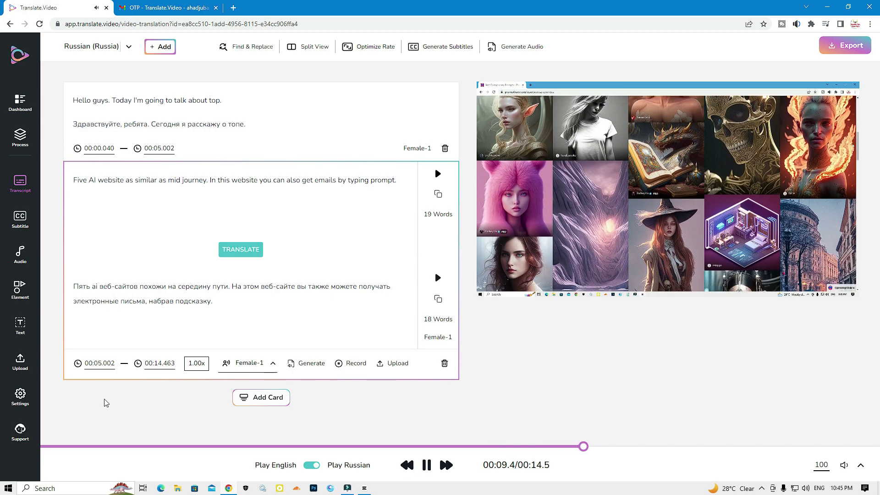
pyautogui.click(426, 466)
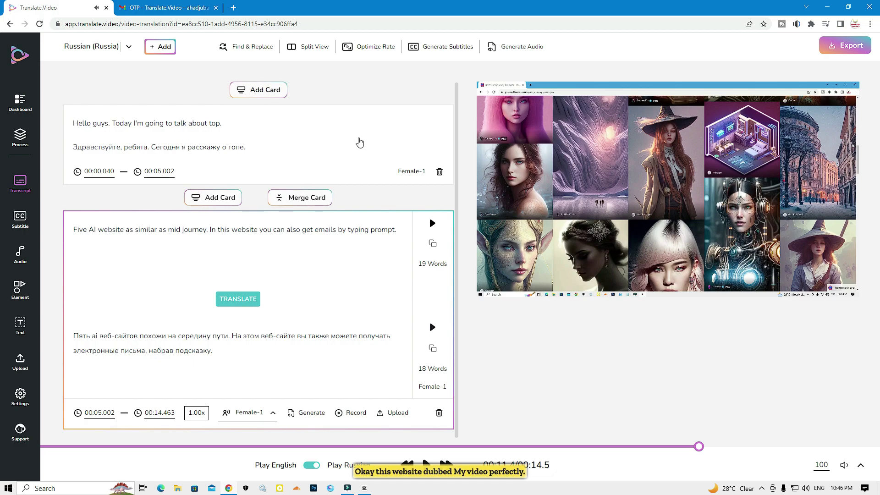
pyautogui.click(429, 47)
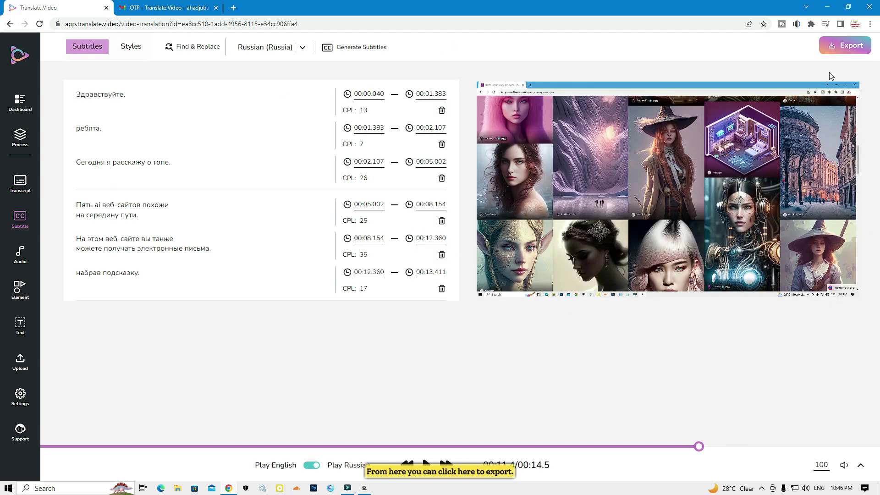
# Export the video in Russian (Russia) at 720 resolution with embedded Russian (Russia) subtitles.
pyautogui.click(842, 46)
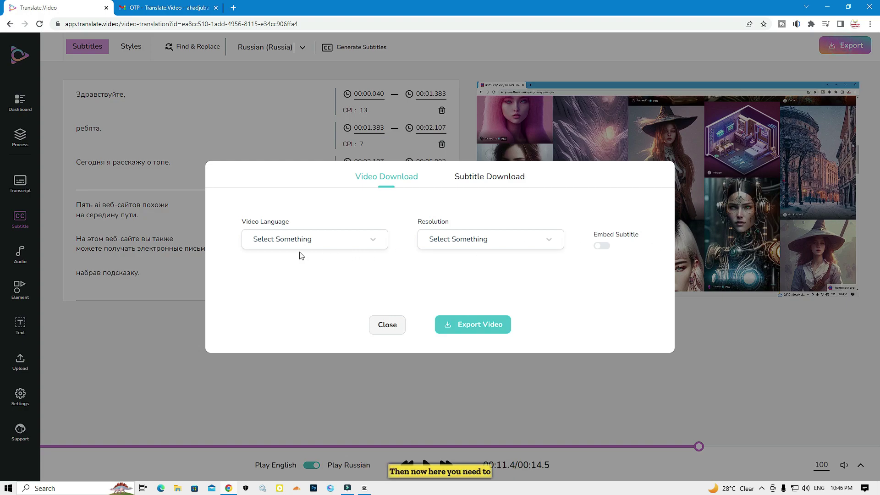
pyautogui.click(329, 243)
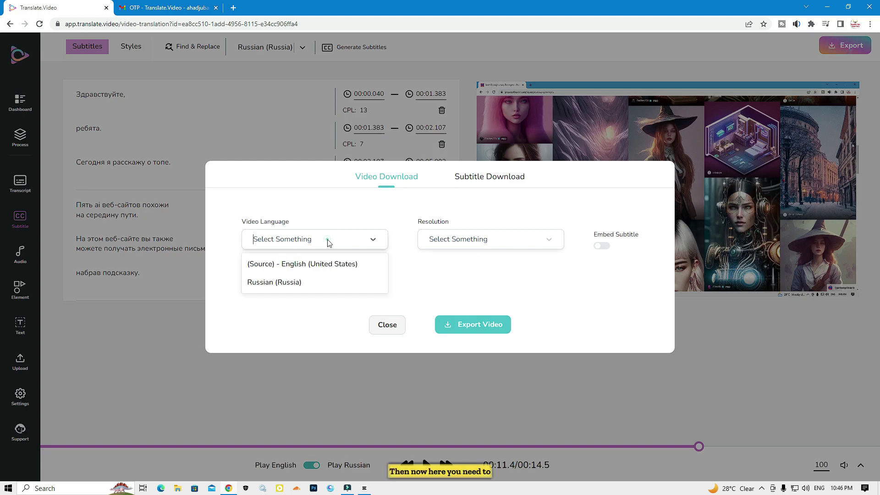
pyautogui.click(272, 284)
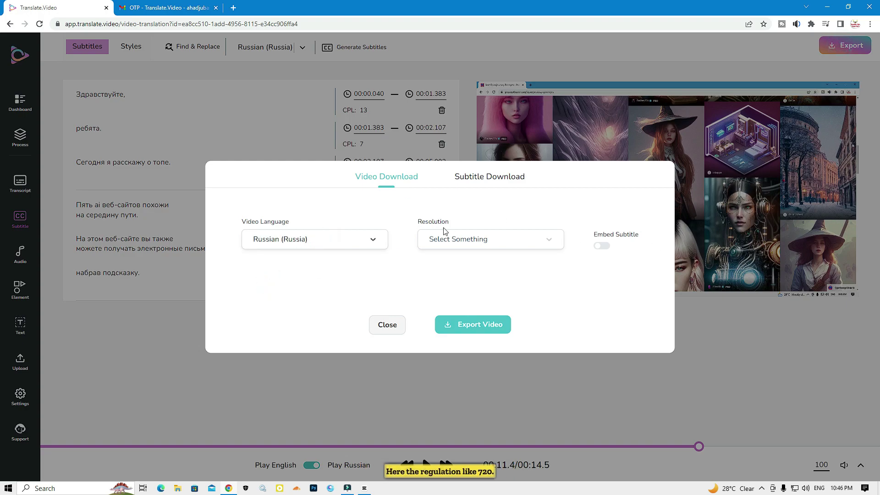
pyautogui.click(453, 247)
pyautogui.click(431, 300)
pyautogui.click(605, 248)
pyautogui.click(345, 285)
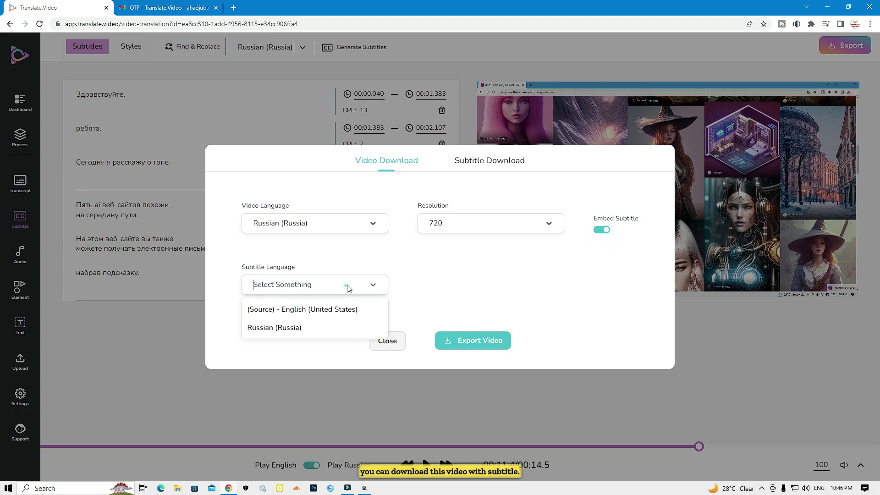
pyautogui.click(285, 327)
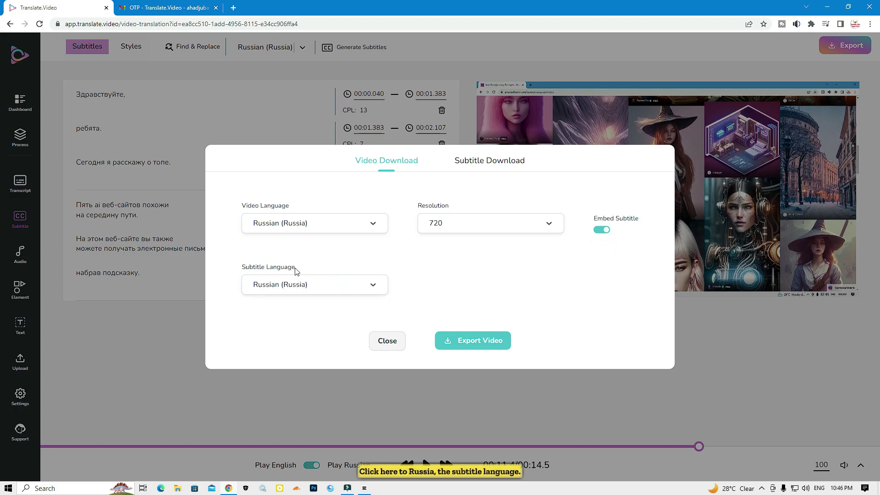
pyautogui.click(469, 346)
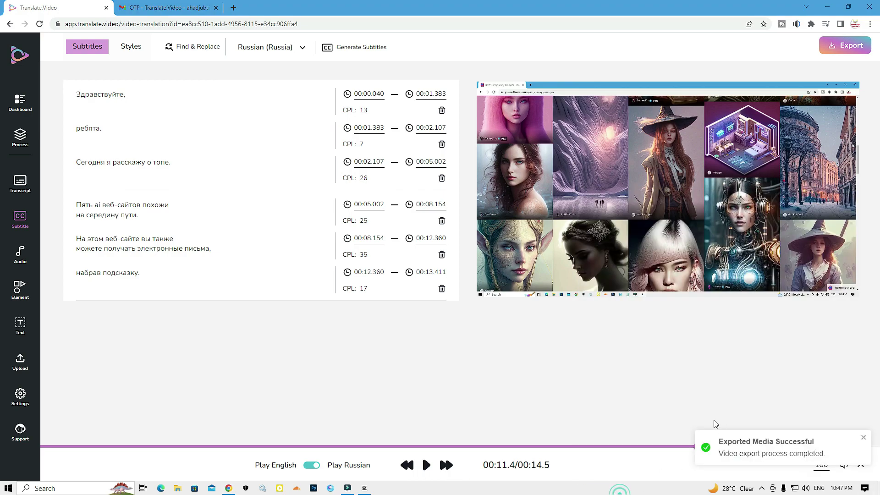
# Download the recently exported Russian (Russia) video and close the export dialog.
pyautogui.click(843, 45)
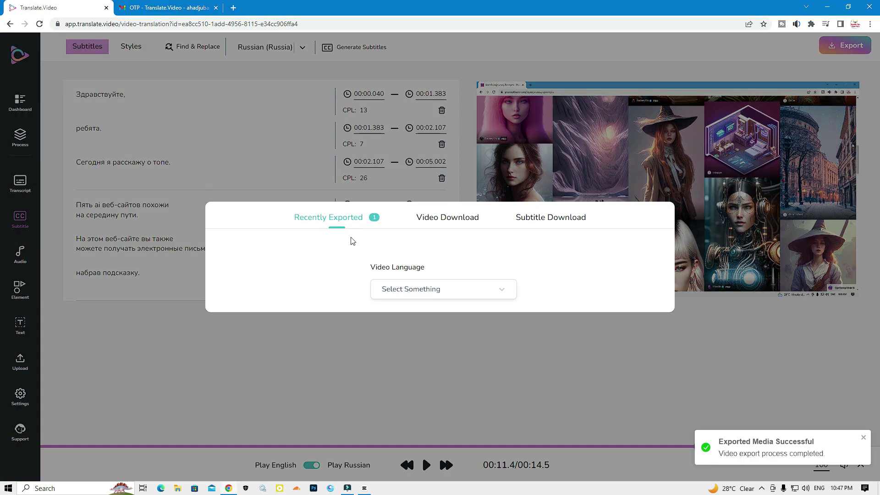
pyautogui.click(414, 292)
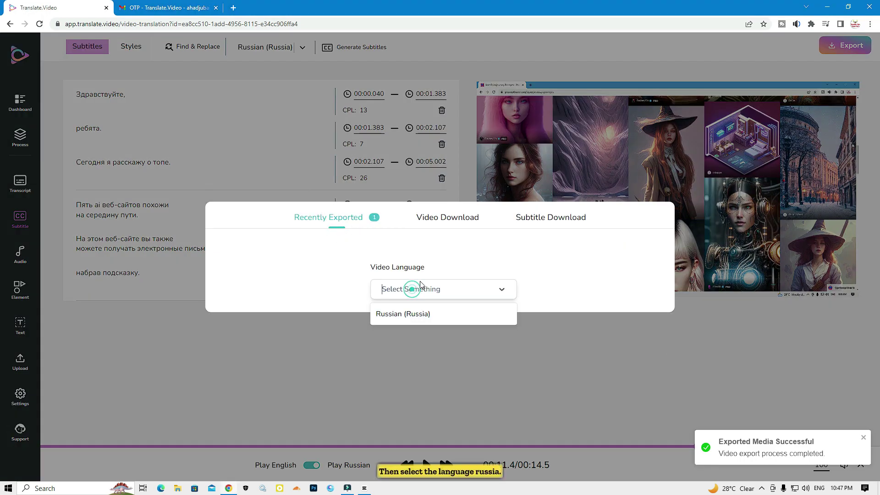
pyautogui.click(405, 314)
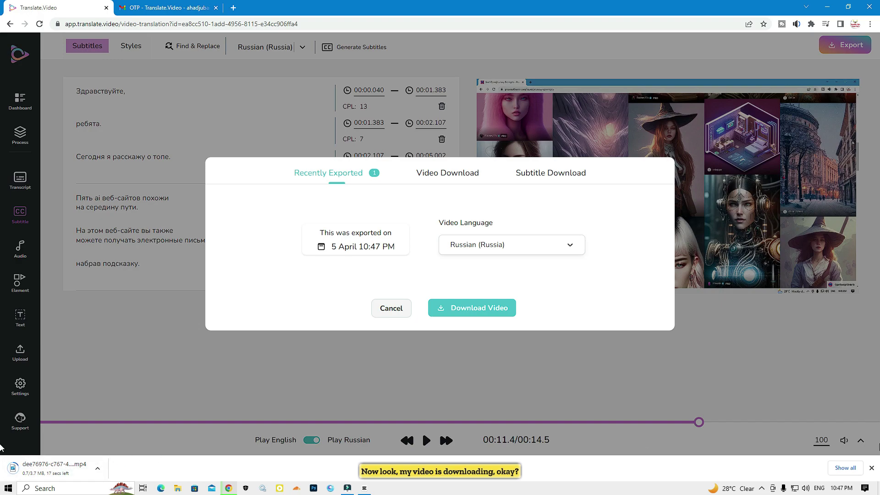
pyautogui.click(871, 468)
pyautogui.click(391, 325)
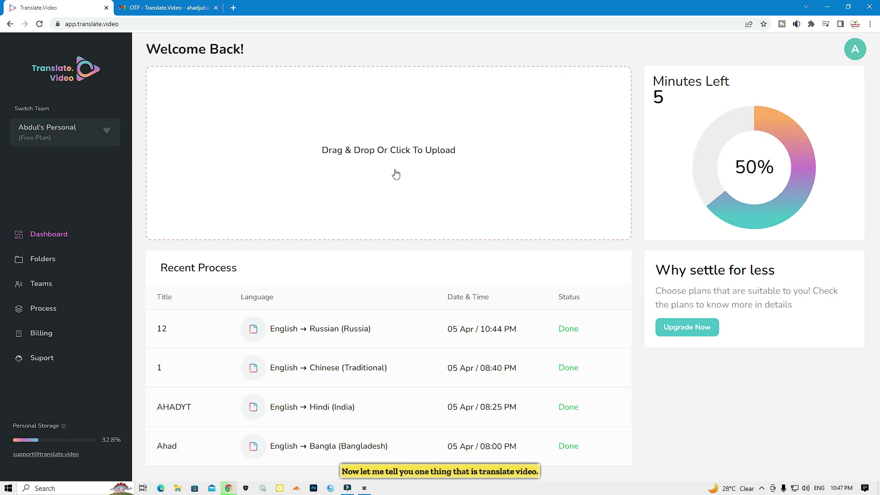
pyautogui.doubleClick(17, 62)
pyautogui.click(70, 100)
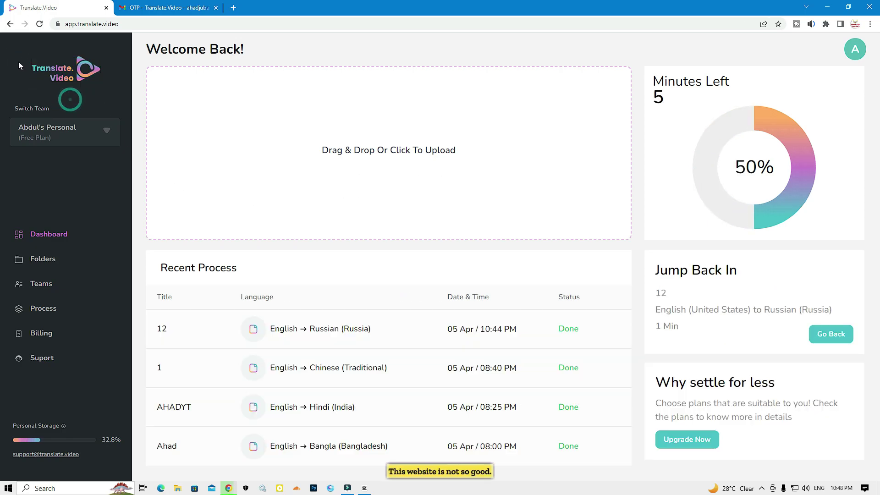
pyautogui.moveTo(19, 60); pyautogui.dragTo(67, 85)
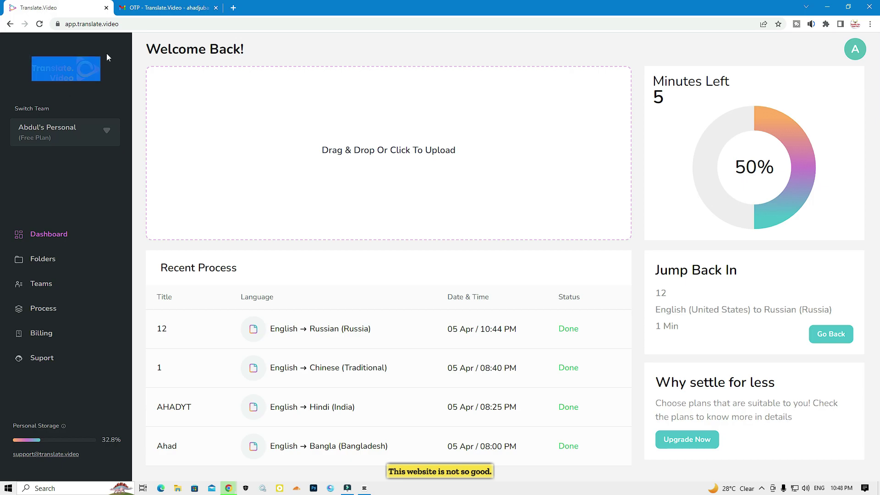
pyautogui.click(369, 47)
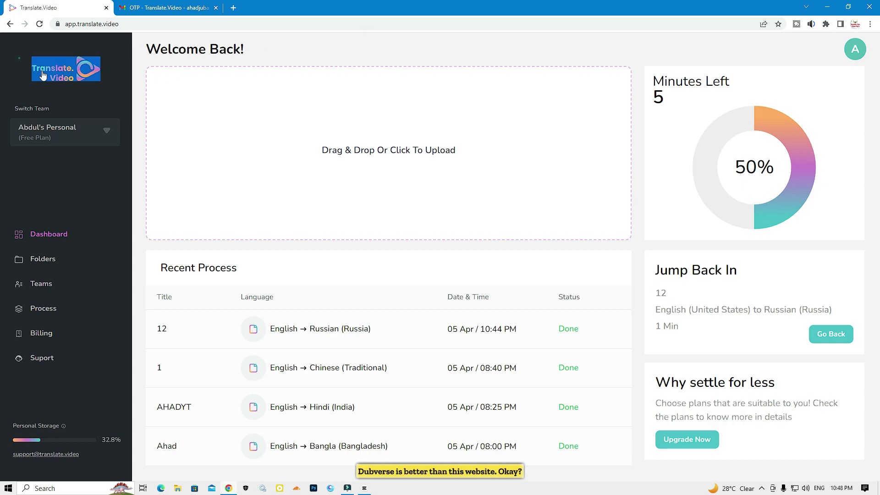
pyautogui.moveTo(18, 59); pyautogui.dragTo(63, 87)
pyautogui.click(67, 99)
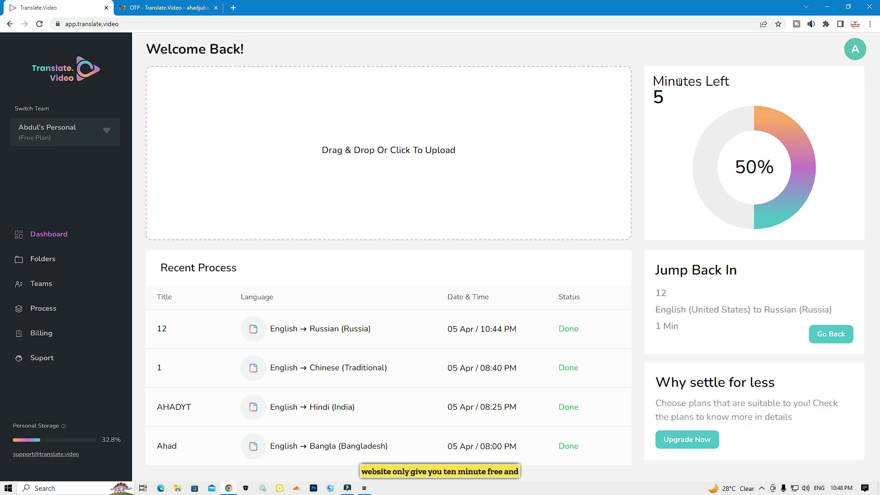
pyautogui.moveTo(654, 75); pyautogui.dragTo(664, 101)
pyautogui.click(760, 95)
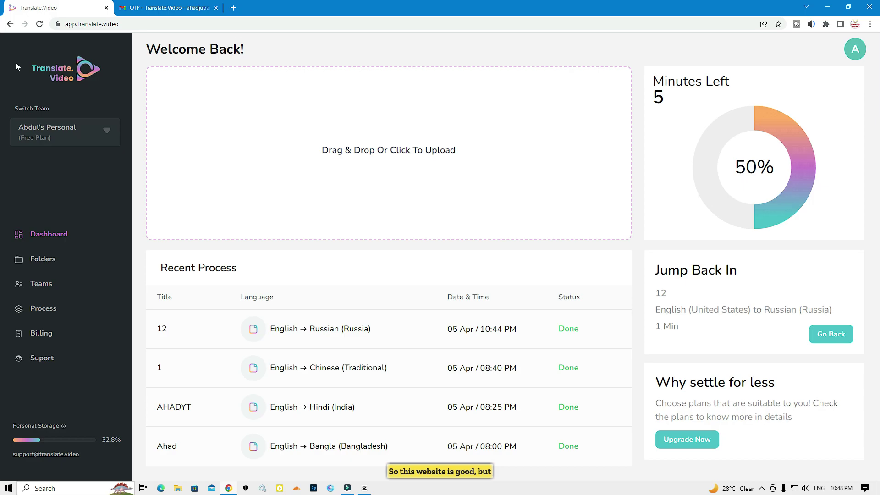
pyautogui.moveTo(16, 62); pyautogui.dragTo(100, 87)
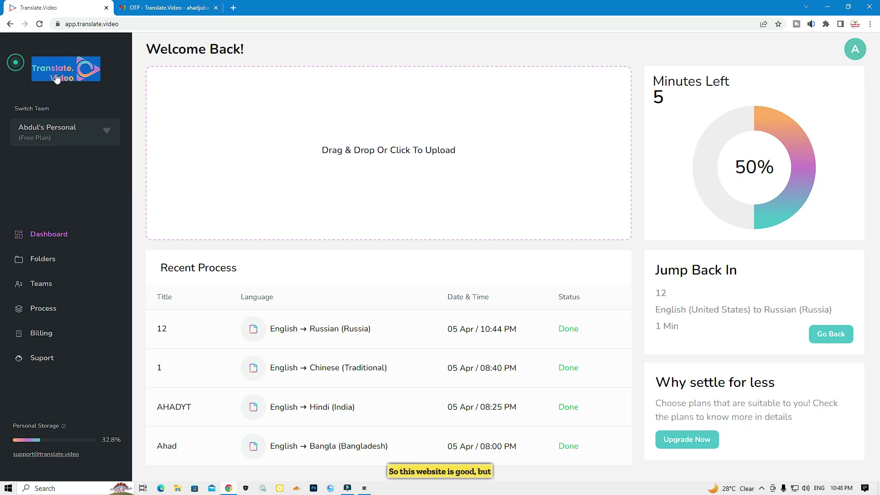
pyautogui.click(137, 45)
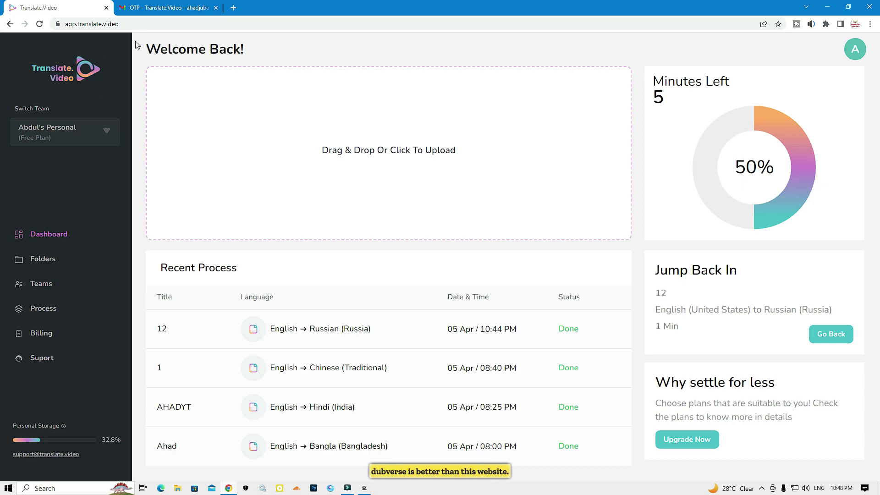